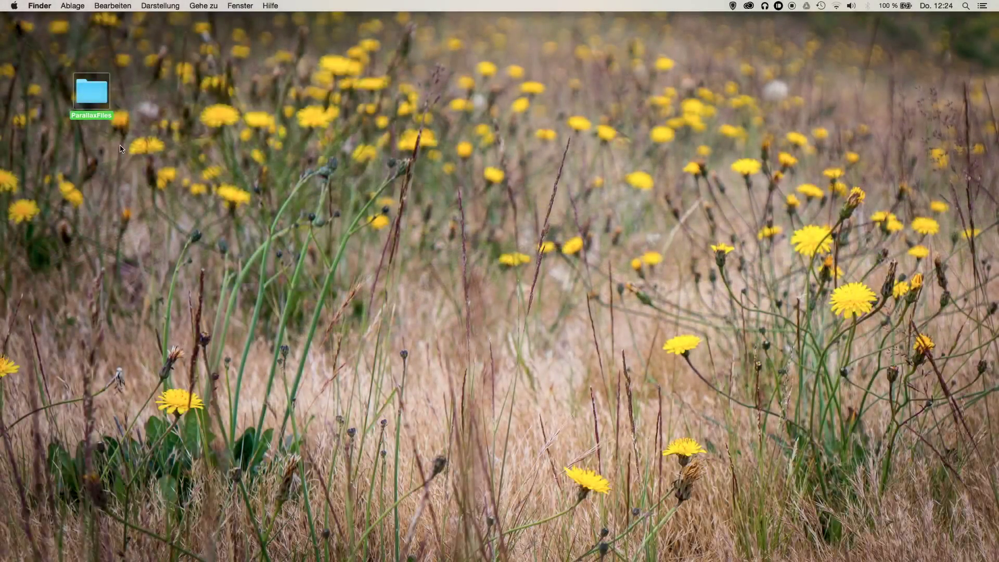
Preview skateboarder.jpg in the ParallaxFiles folder and open it in Photoshop.
double_click(88, 97)
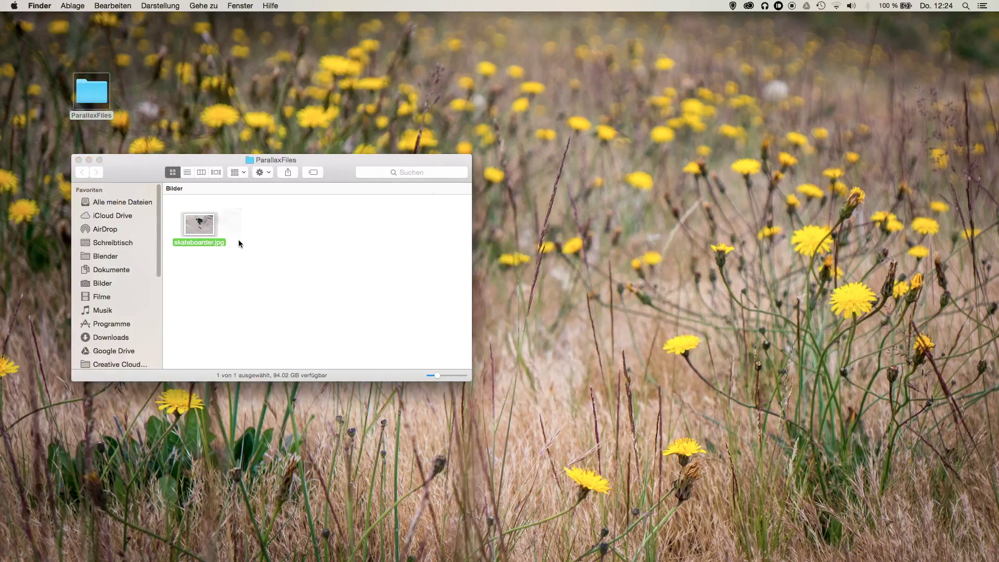
key(space)
key(space)
drag(200, 219, 605, 534)
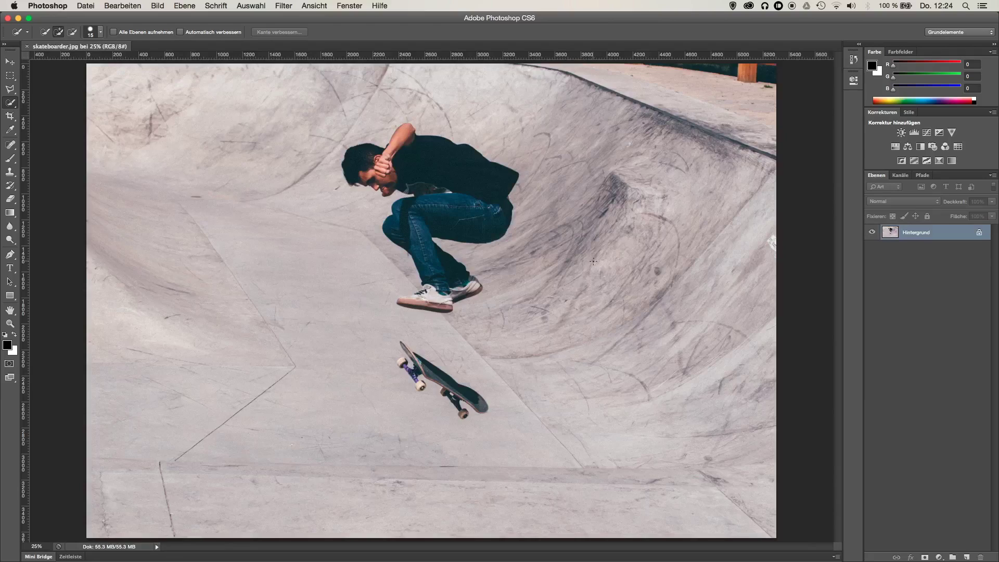
Convert the locked Hintergrund layer into a normal layer named Background.
double_click(918, 236)
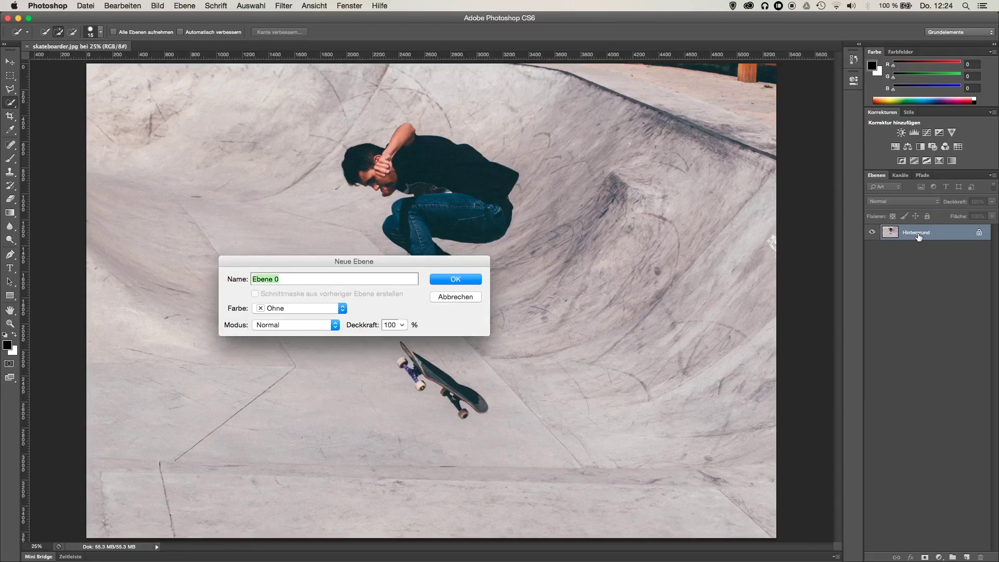
text(Background)
key(Return)
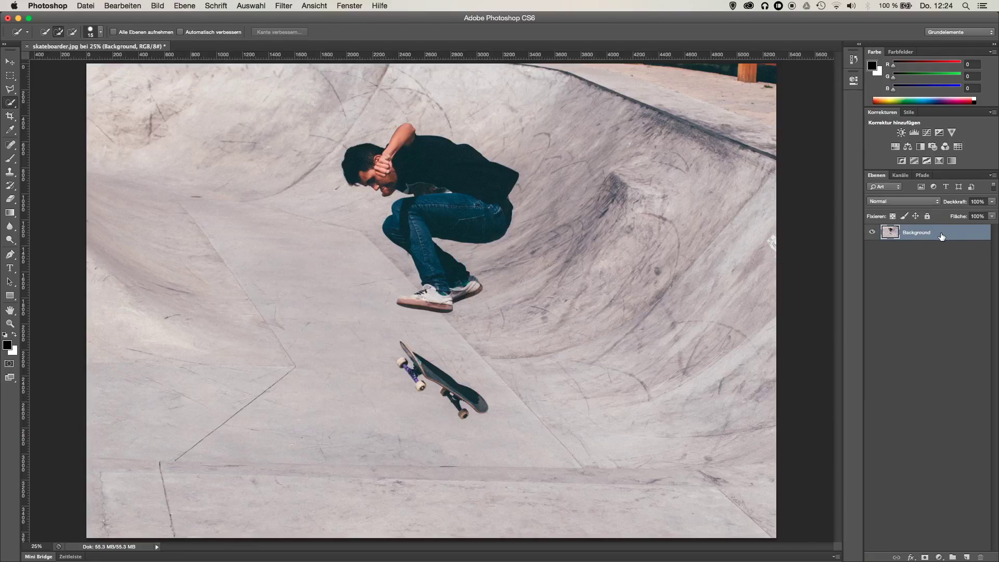
Duplicate the Background layer and name the copy Skater.
click(937, 235)
drag(937, 236, 968, 557)
double_click(916, 232)
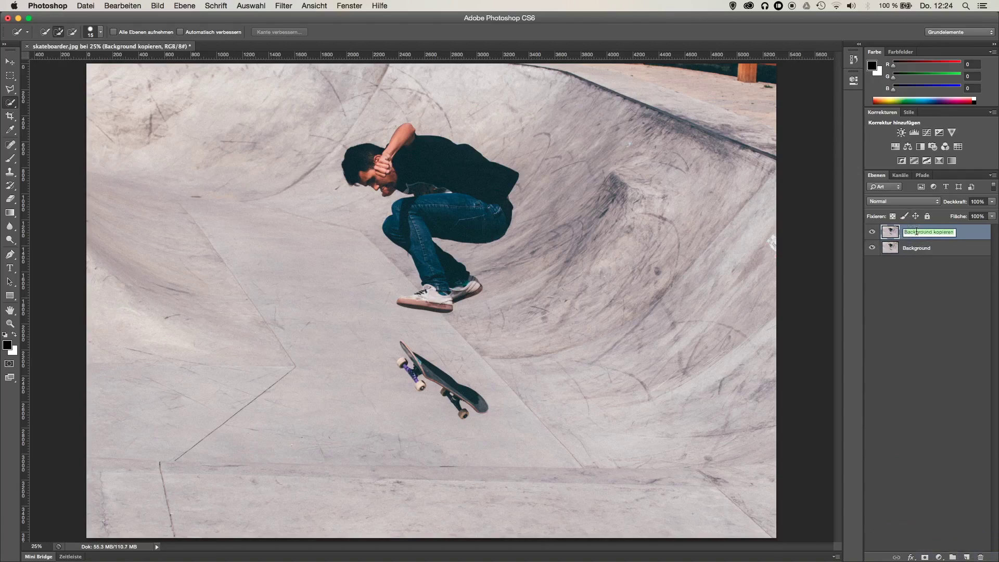
text(Skater)
key(Return)
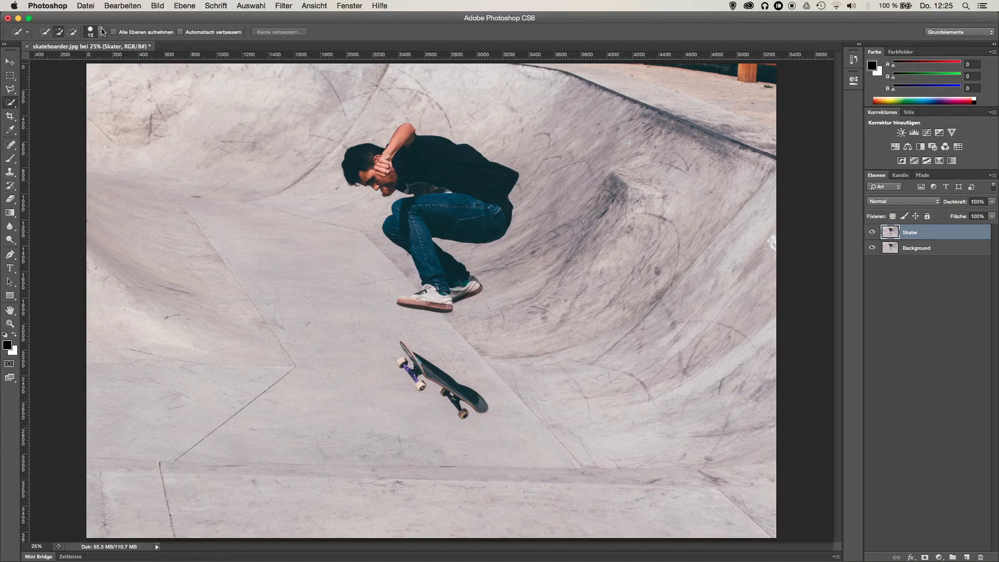
Quick-select the skater, shoes and skateboard with a 71 px brush, refining at 18 px.
click(101, 32)
drag(78, 62, 78, 62)
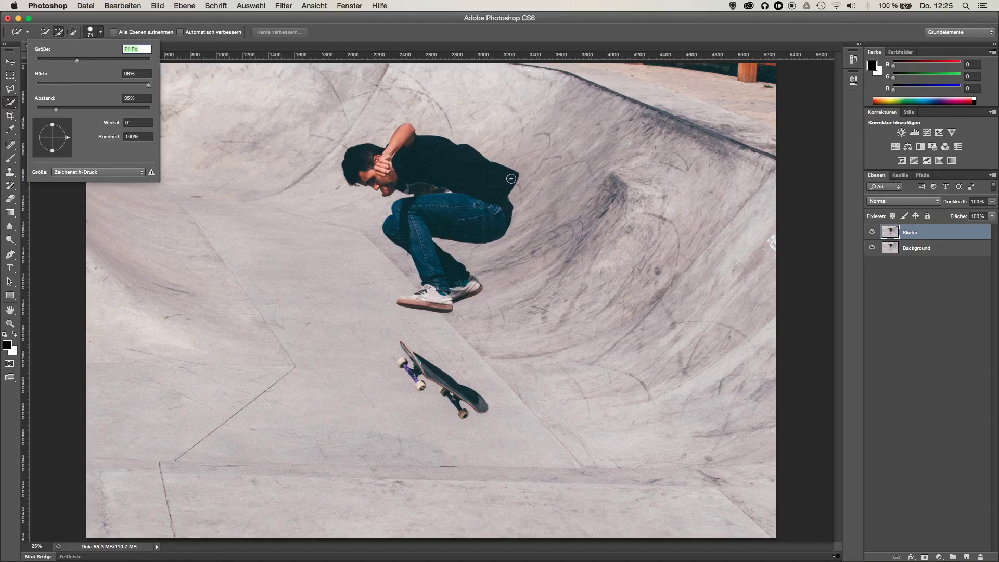
mouse_move(372, 161)
mouse_down()
mouse_move(464, 191)
mouse_move(413, 302)
mouse_move(463, 287)
mouse_up()
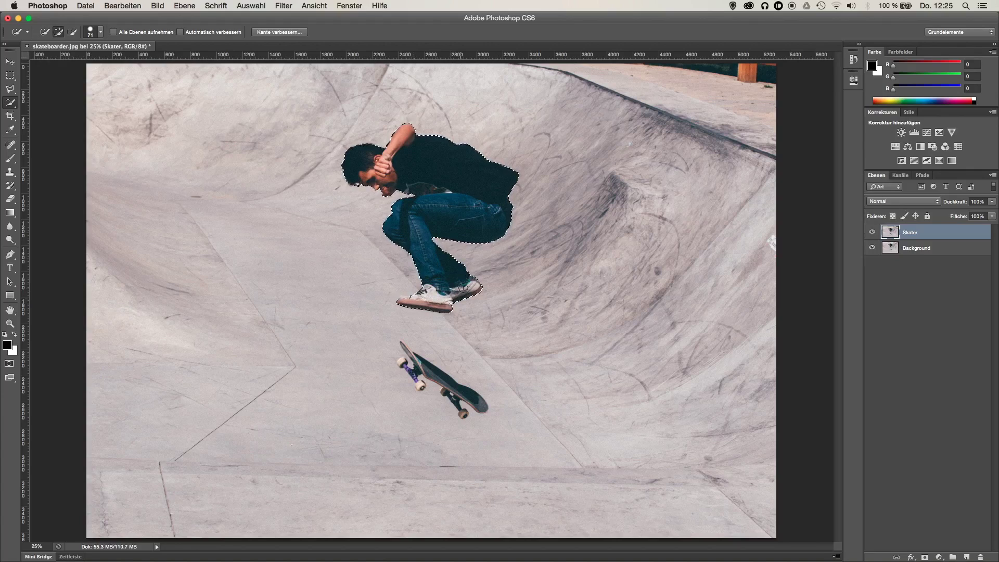
click(426, 371)
alt+scroll(429, 374, up, 3)
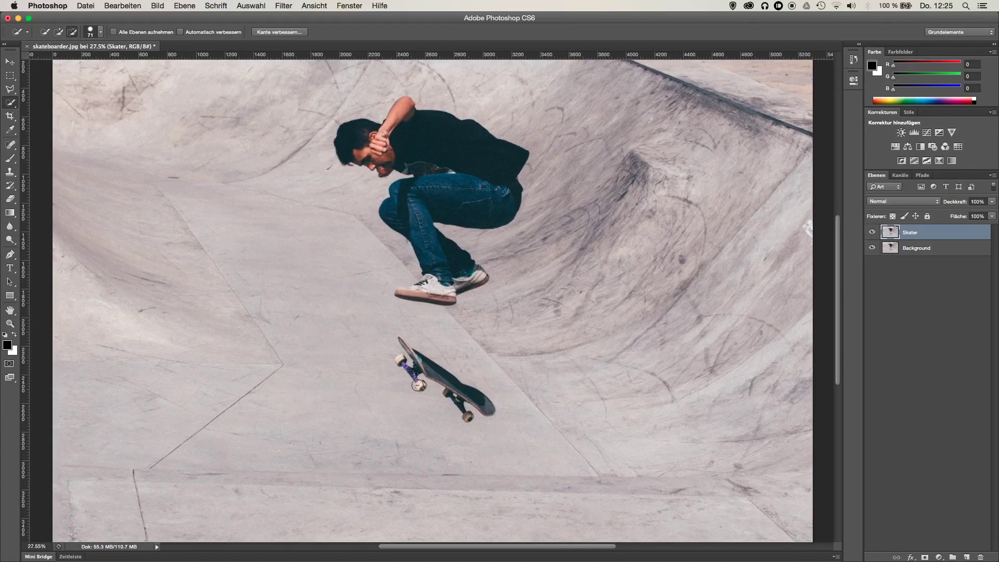
alt+scroll(416, 379, up, 3)
click(99, 32)
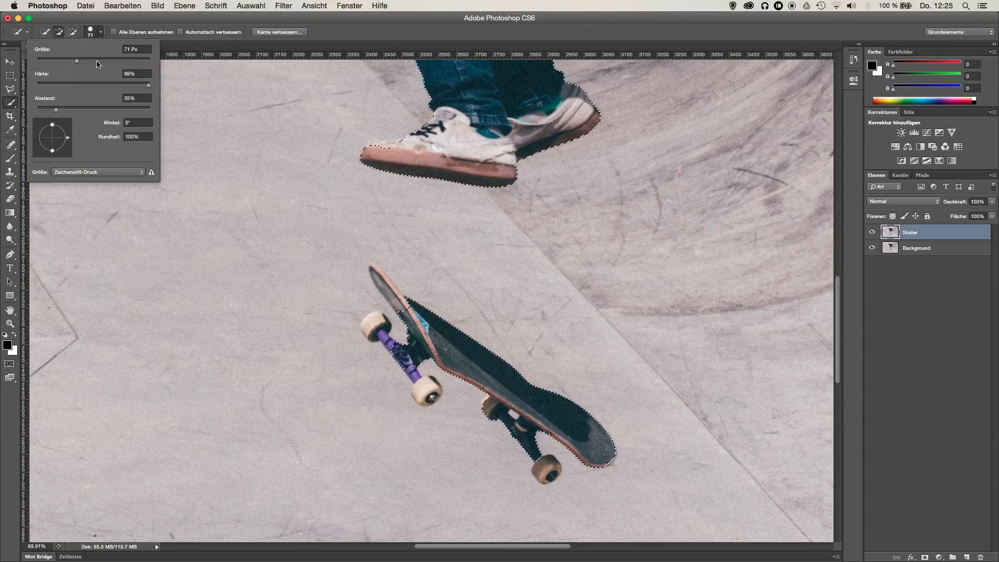
drag(76, 61, 46, 62)
click(400, 306)
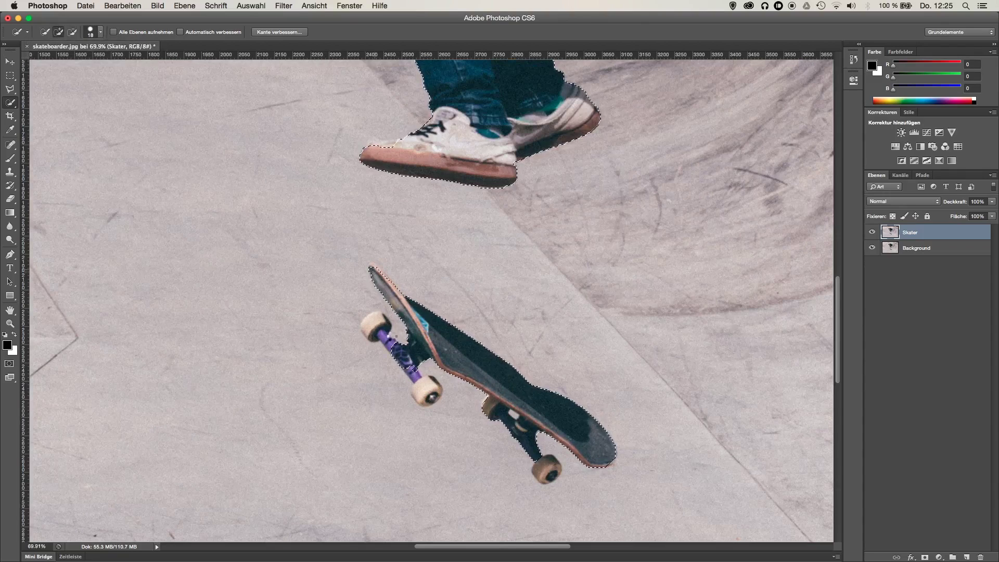
alt+scroll(465, 197, down, 6)
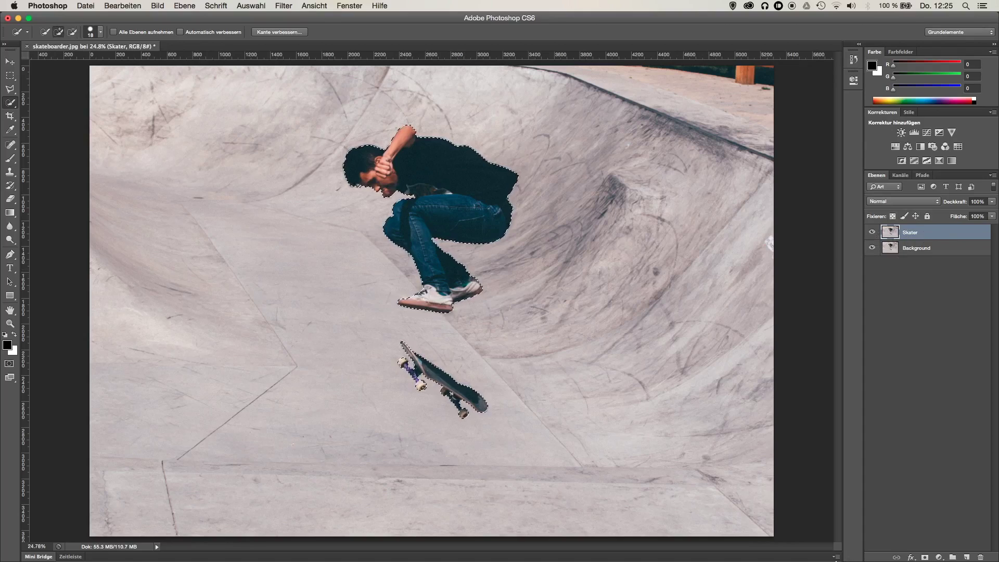
Mask the Skater layer to the selection and hide the Background layer.
click(924, 557)
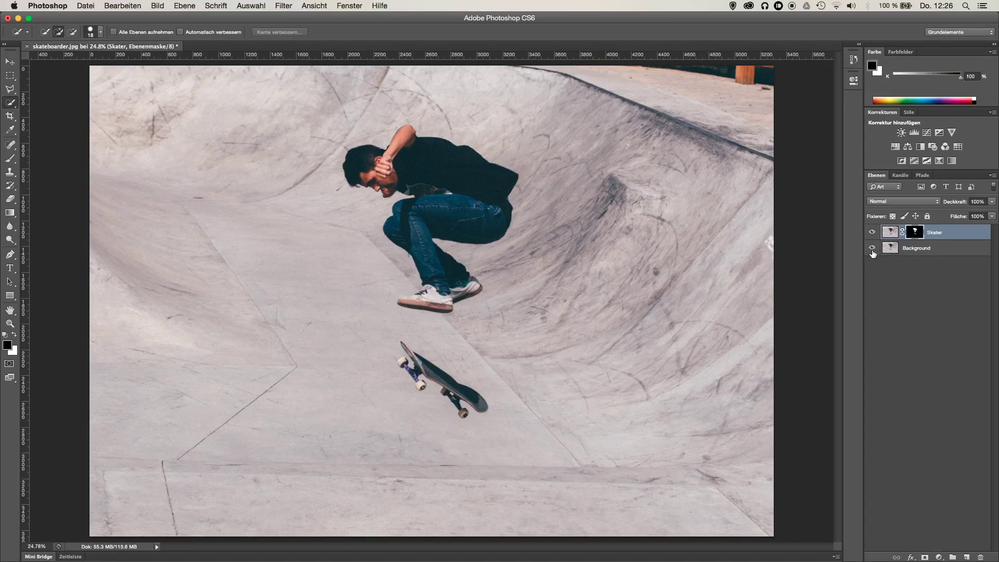
click(872, 251)
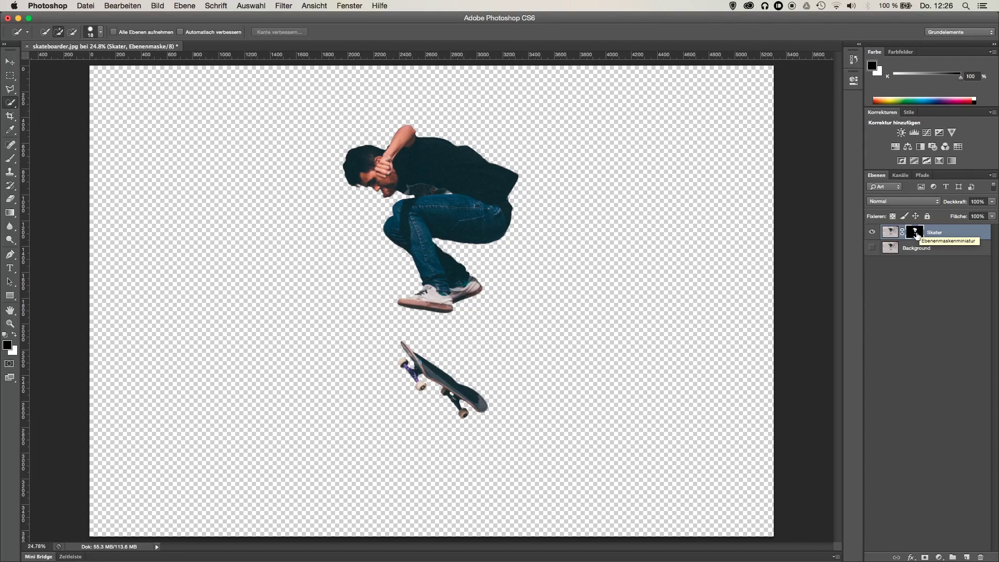
right_click(915, 234)
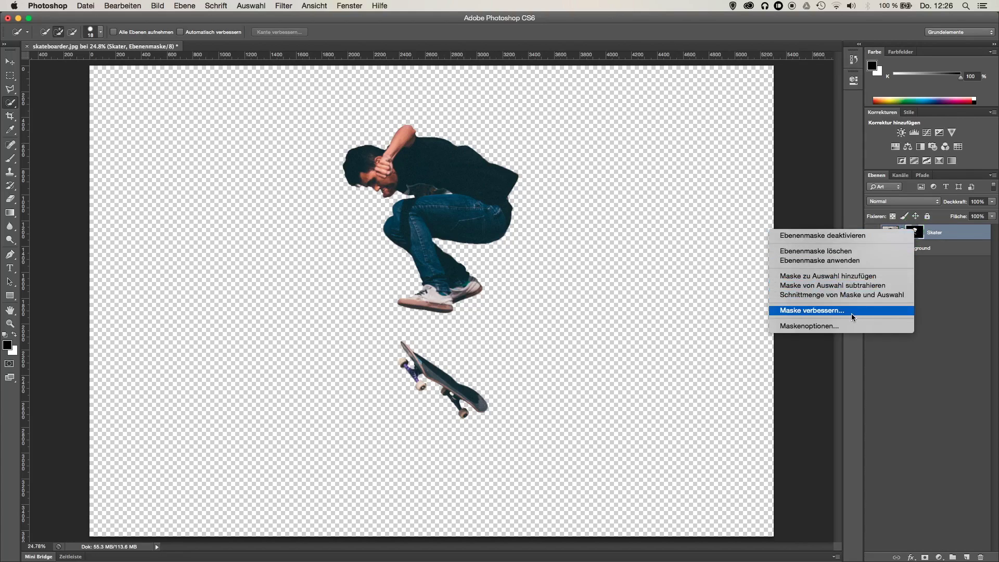
Refine the Skater mask with Weiche Kante 1.0 px and Kante verschieben -4 %.
click(820, 311)
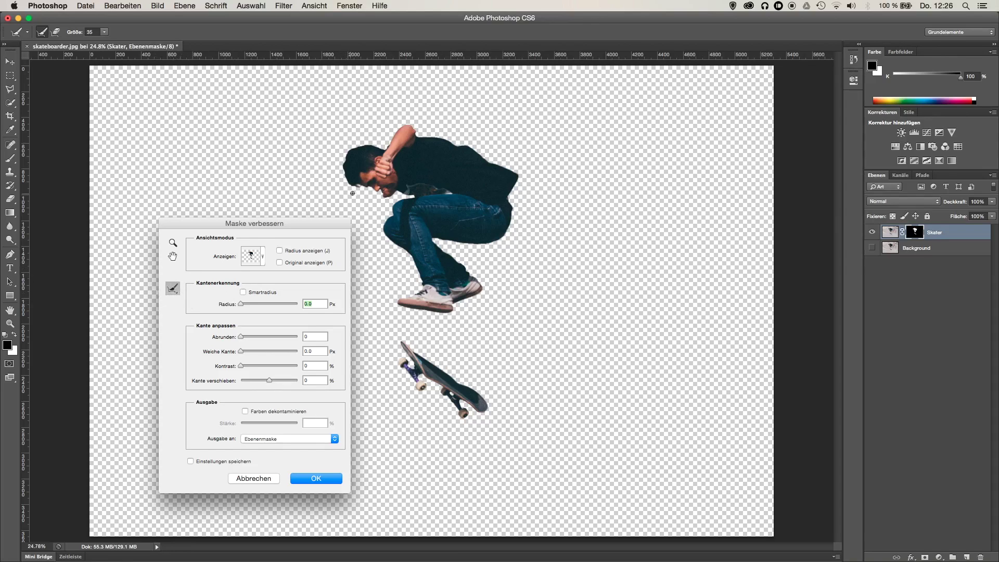
alt+scroll(357, 187, up, 4)
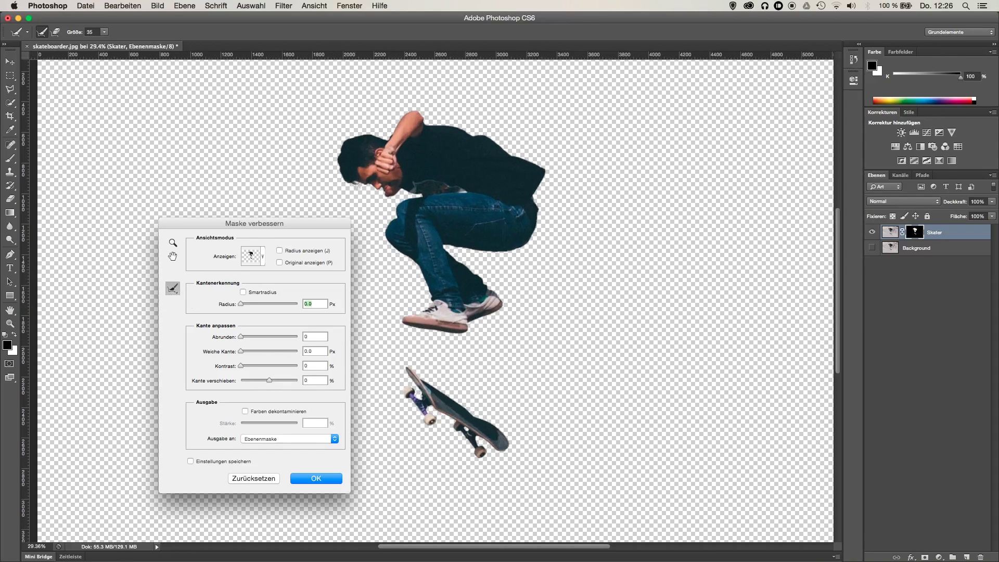
alt+scroll(356, 186, up, 5)
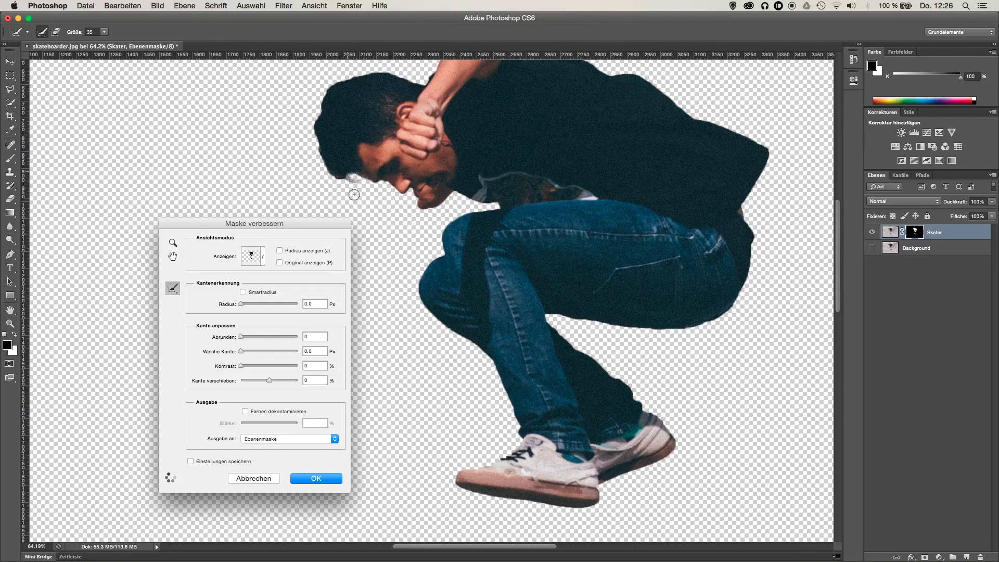
alt+scroll(380, 212, down, 4)
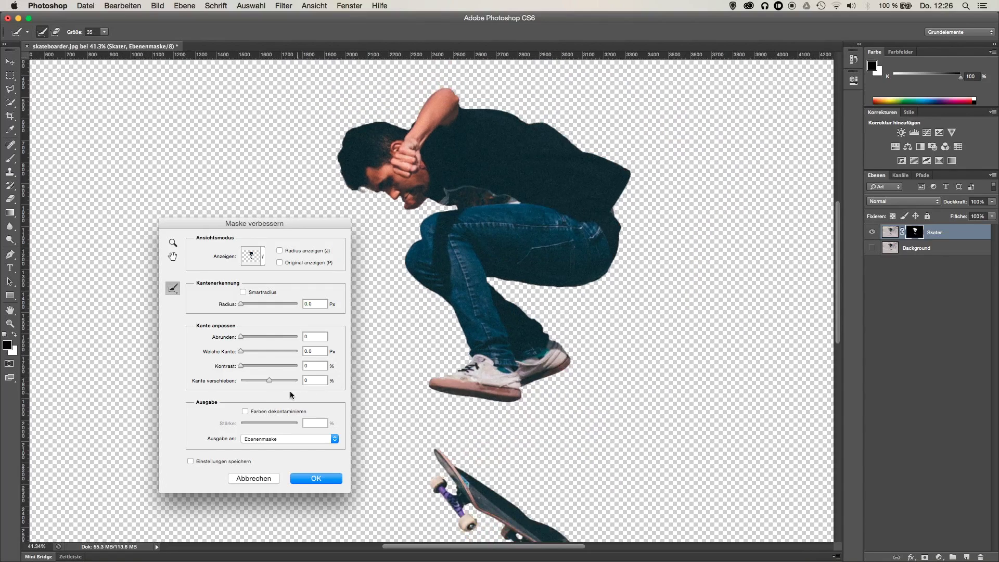
drag(242, 353, 244, 355)
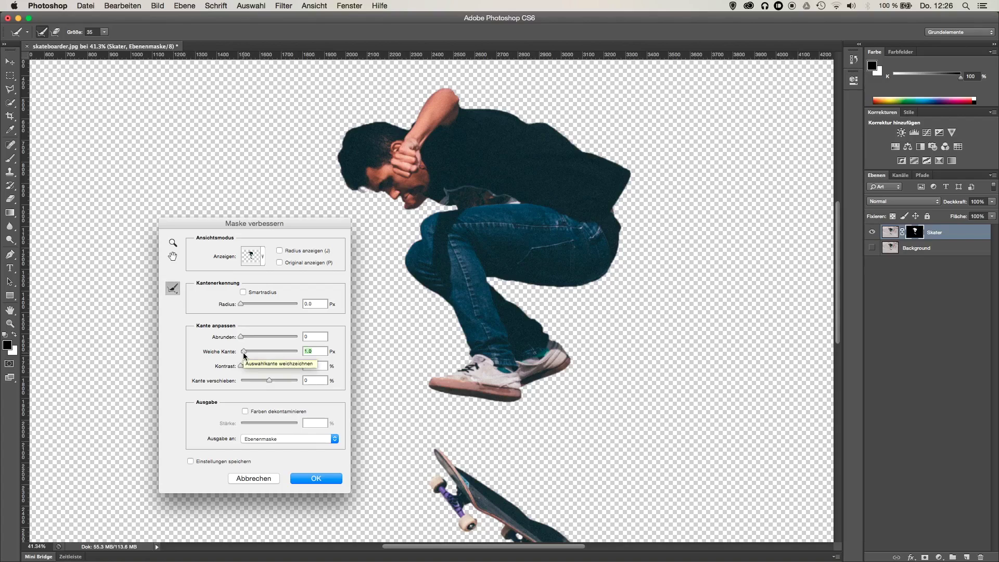
drag(270, 383, 269, 383)
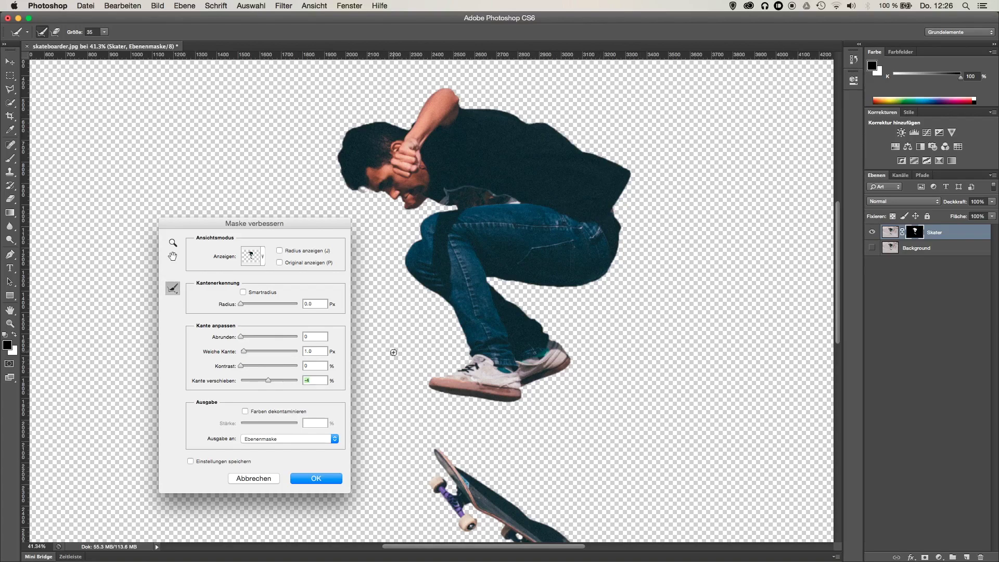
scroll(506, 456, down, 3)
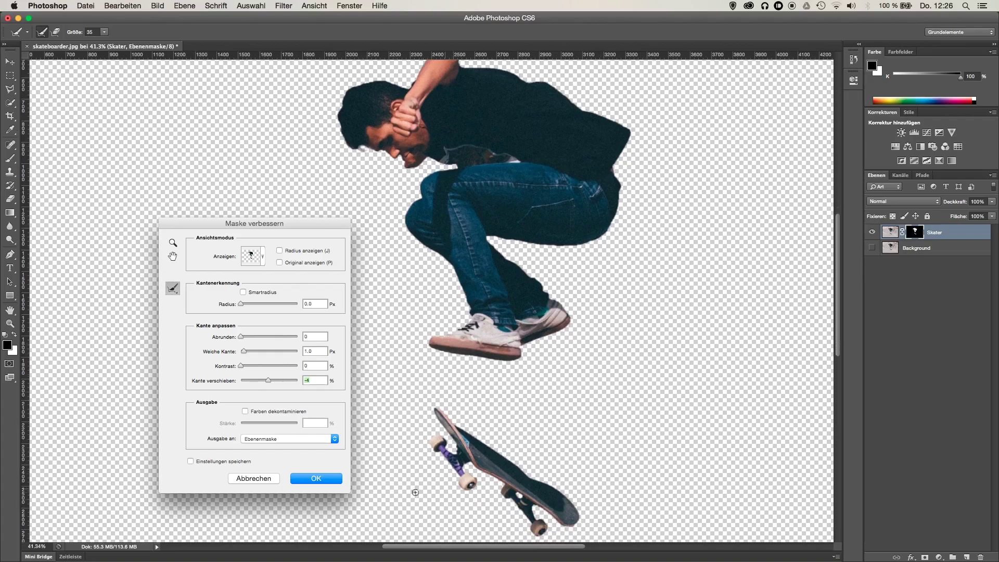
click(323, 482)
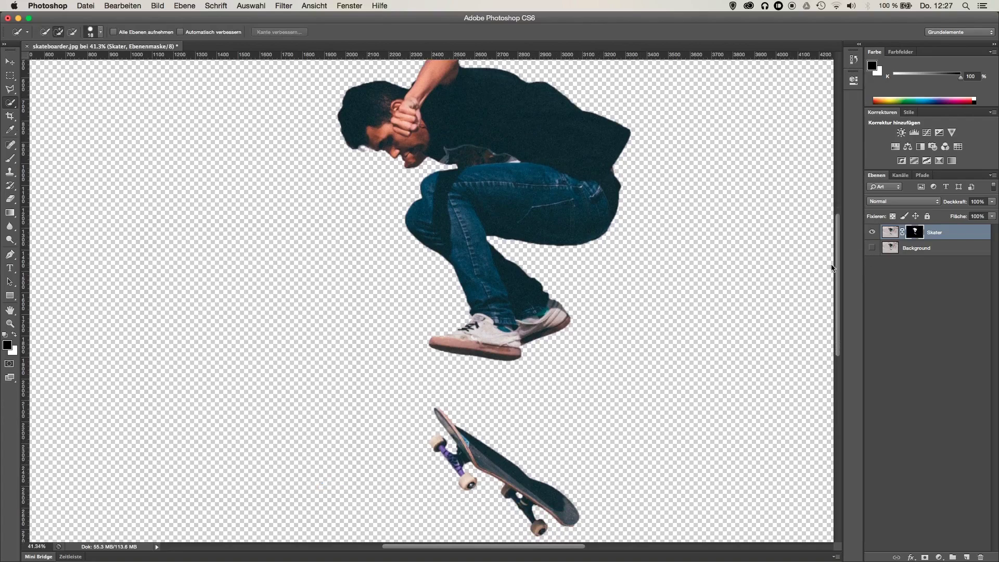
Show Background, hide Skater, and outline the skater with the Polygonal Lasso.
alt+scroll(609, 357, down, 4)
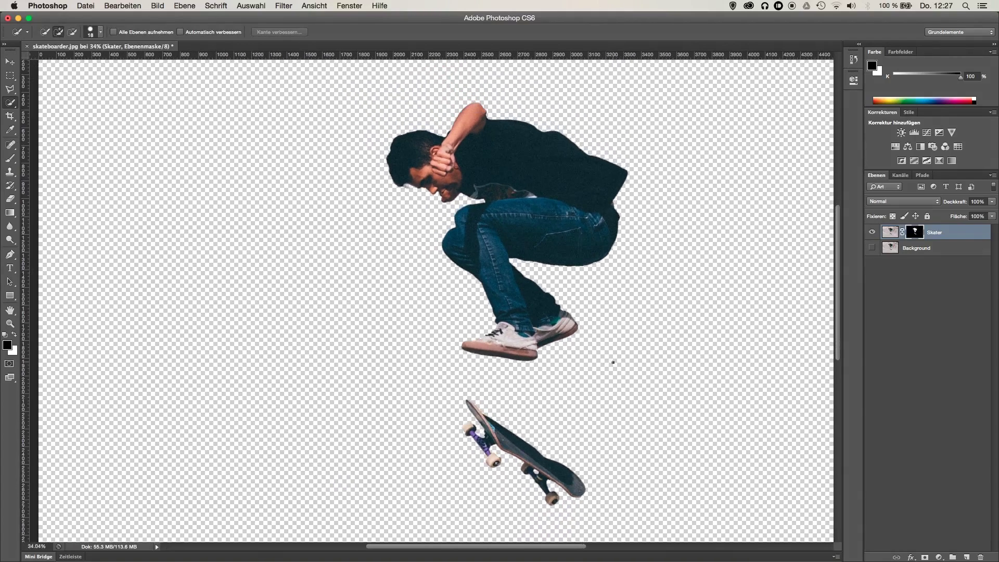
alt+scroll(724, 328, down, 2)
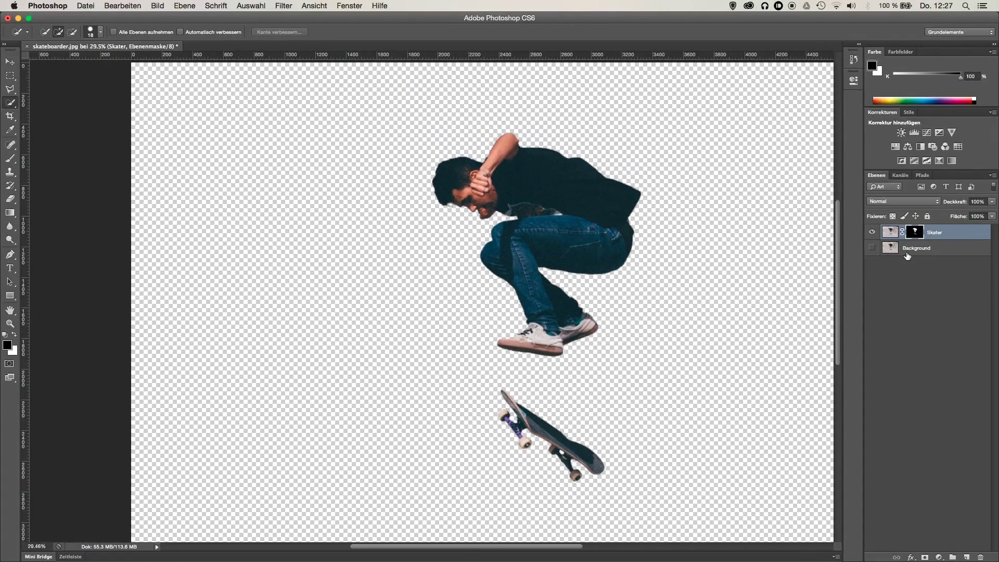
click(872, 247)
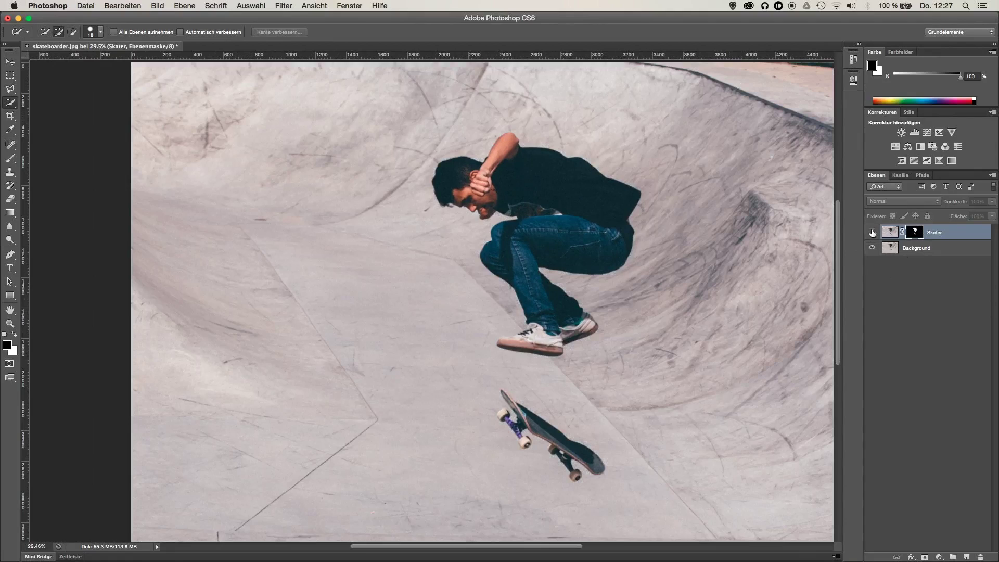
click(872, 232)
click(10, 89)
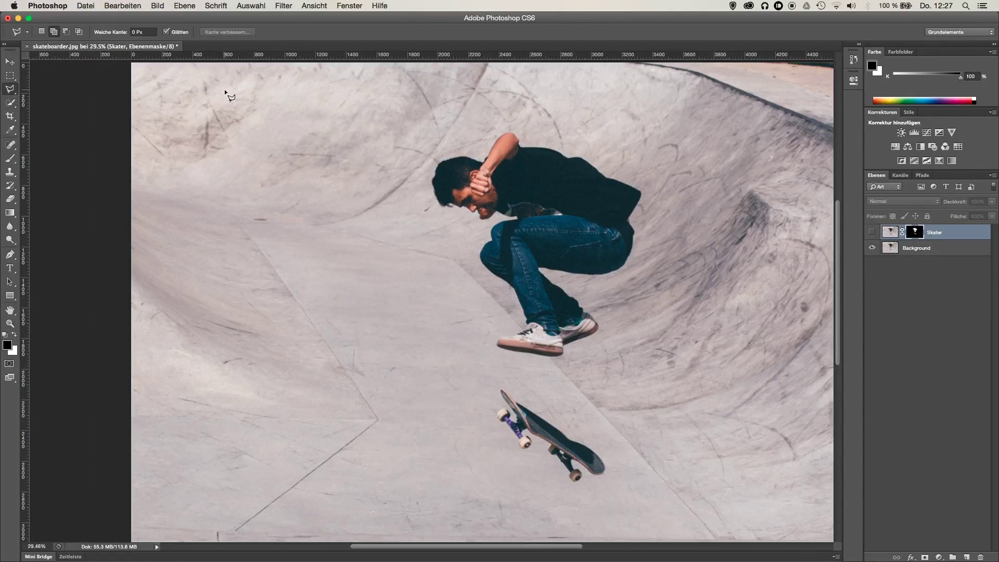
click(463, 149)
click(478, 149)
click(511, 115)
click(556, 141)
click(631, 169)
click(657, 197)
click(642, 227)
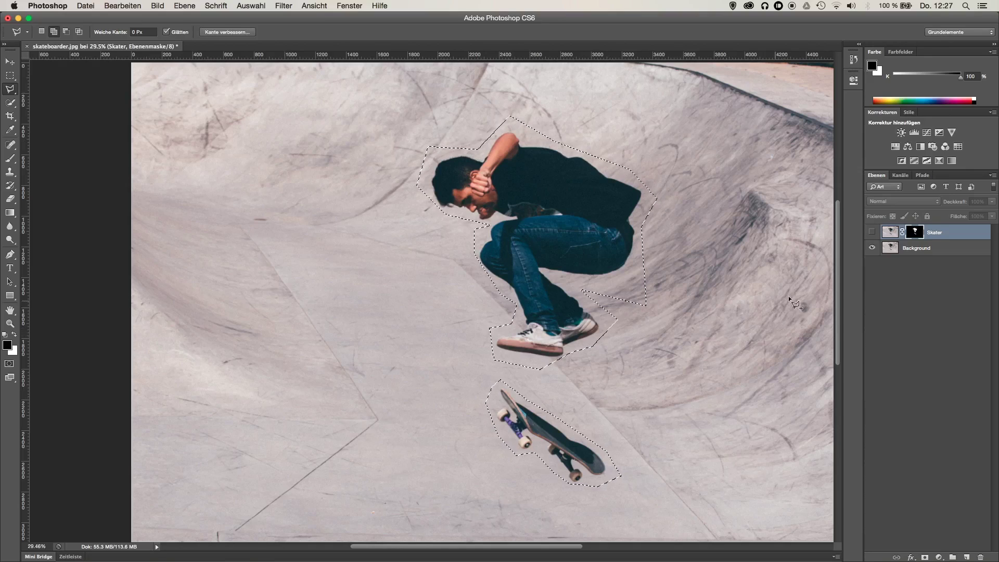
Content-Aware fill the selection on the Background layer, then deselect.
click(926, 252)
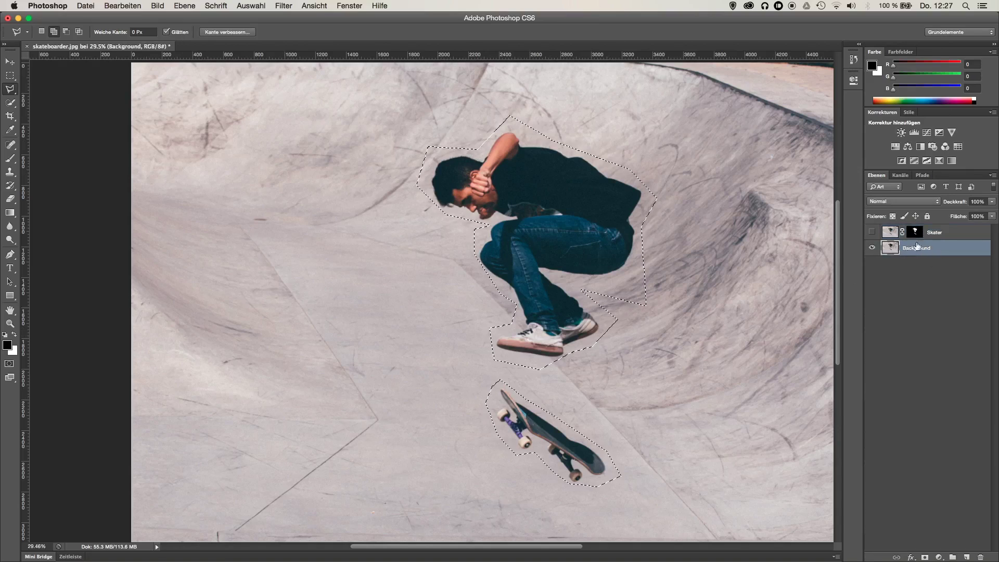
click(121, 6)
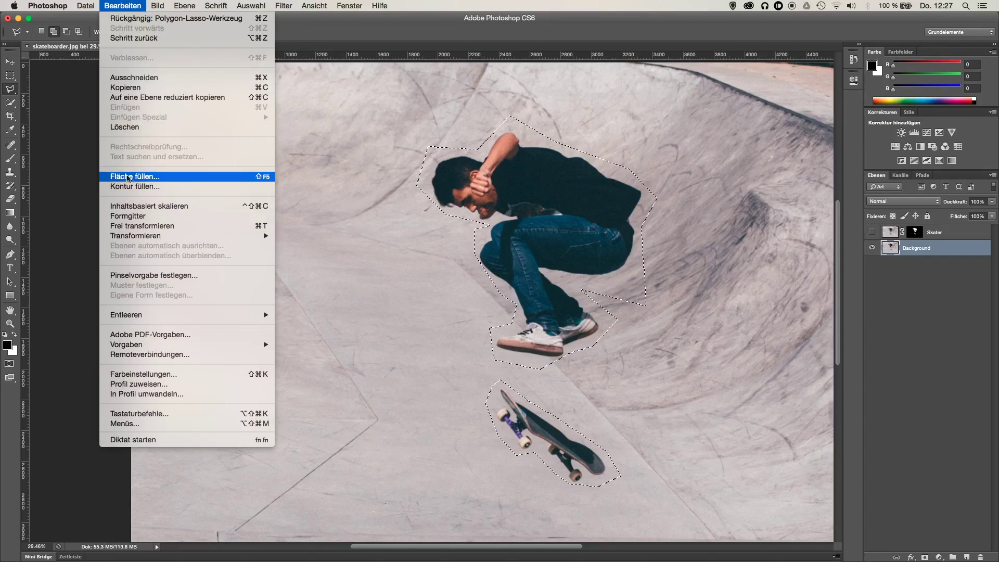
click(159, 178)
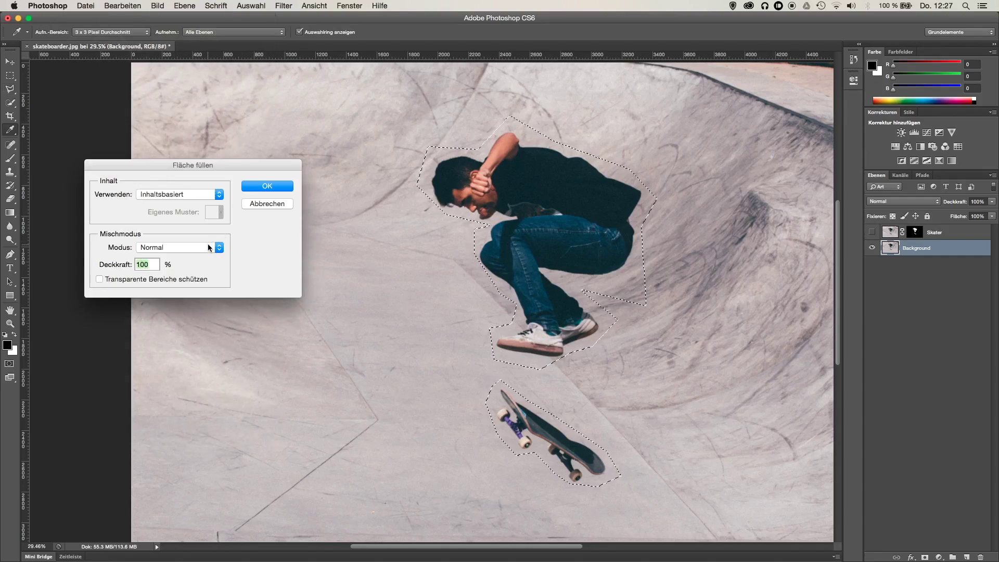
click(151, 198)
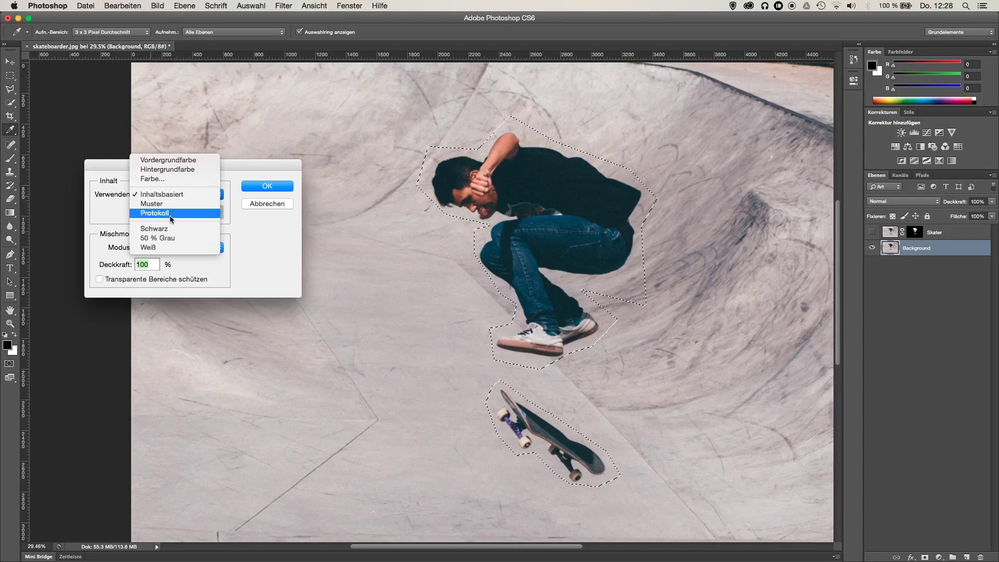
click(171, 197)
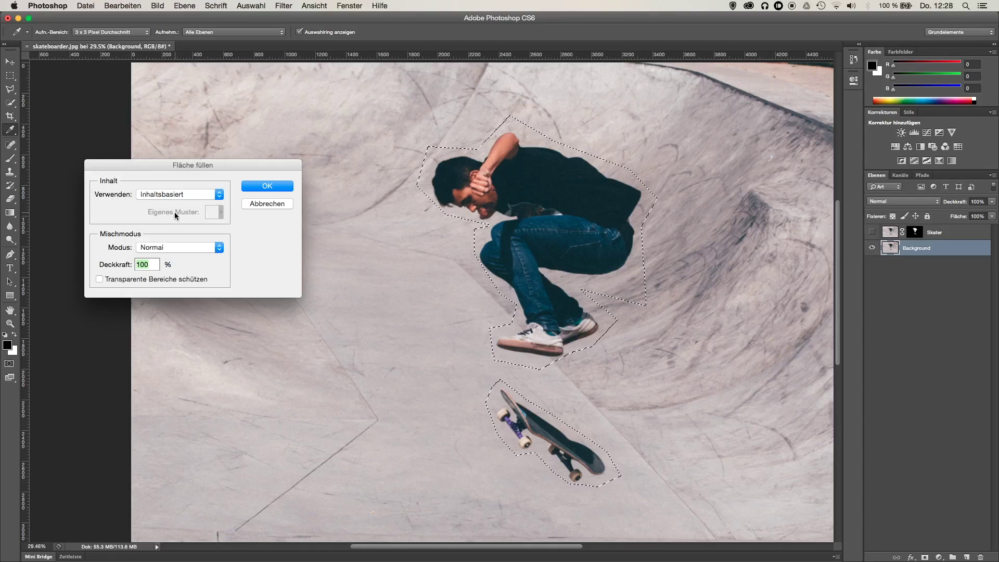
click(256, 187)
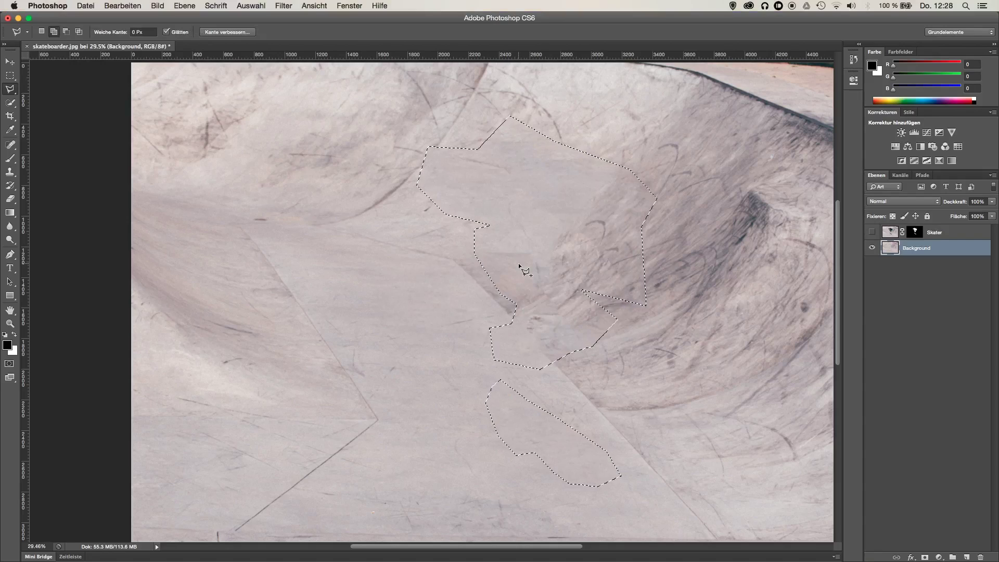
key(super+d)
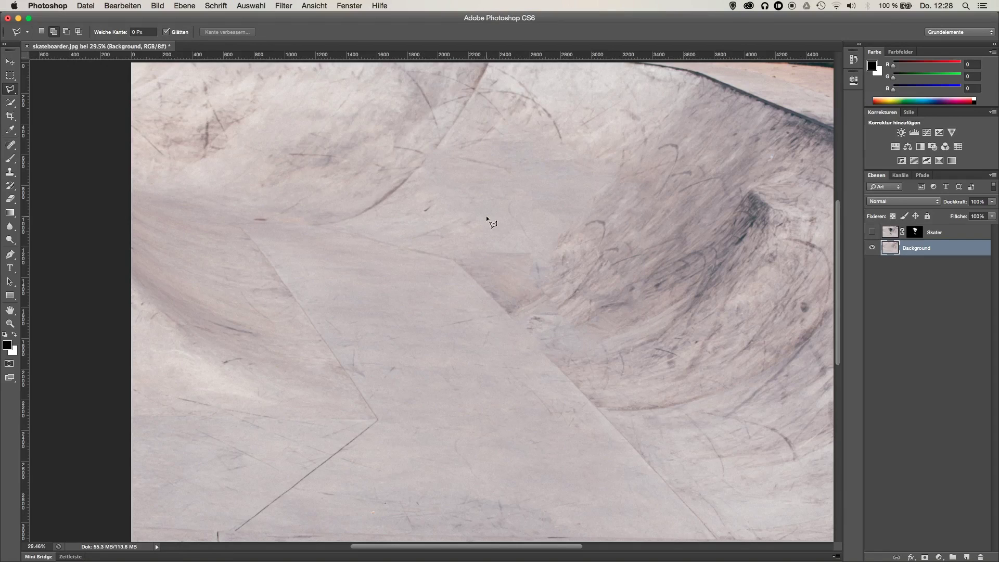
Save the cleaned background as a PNG in ParallaxFiles, then hide Background and show Skater.
alt+scroll(486, 215, down, 3)
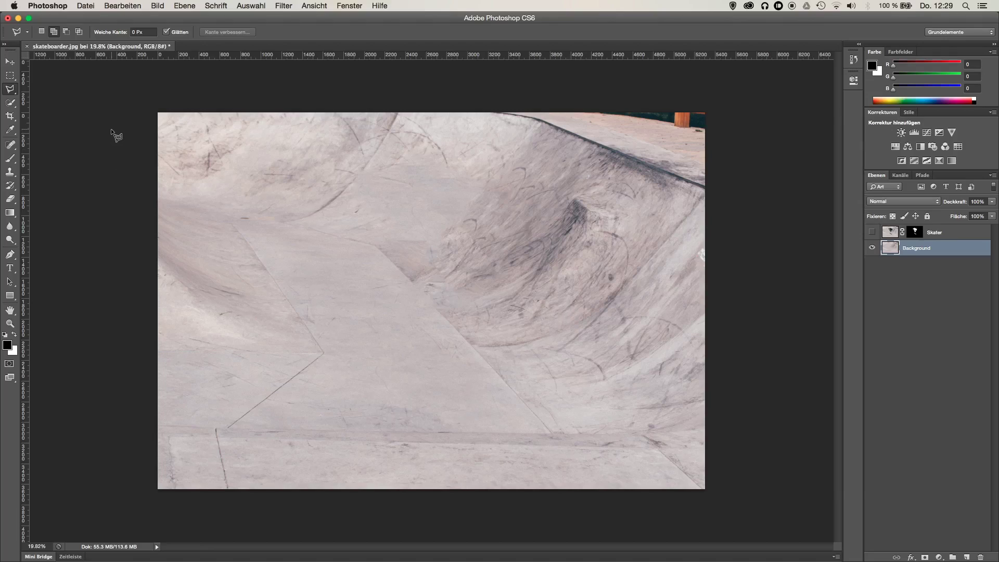
click(86, 5)
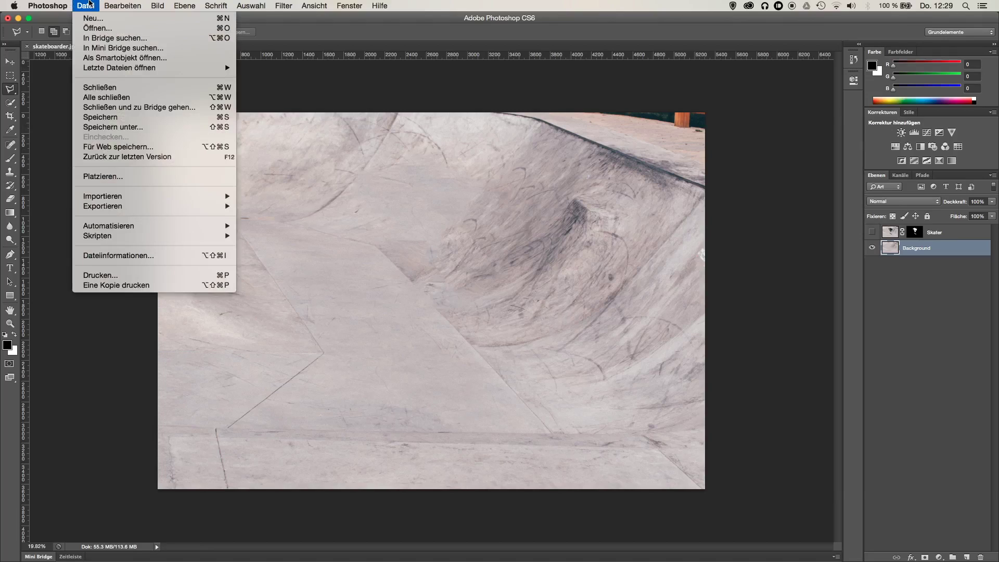
click(113, 127)
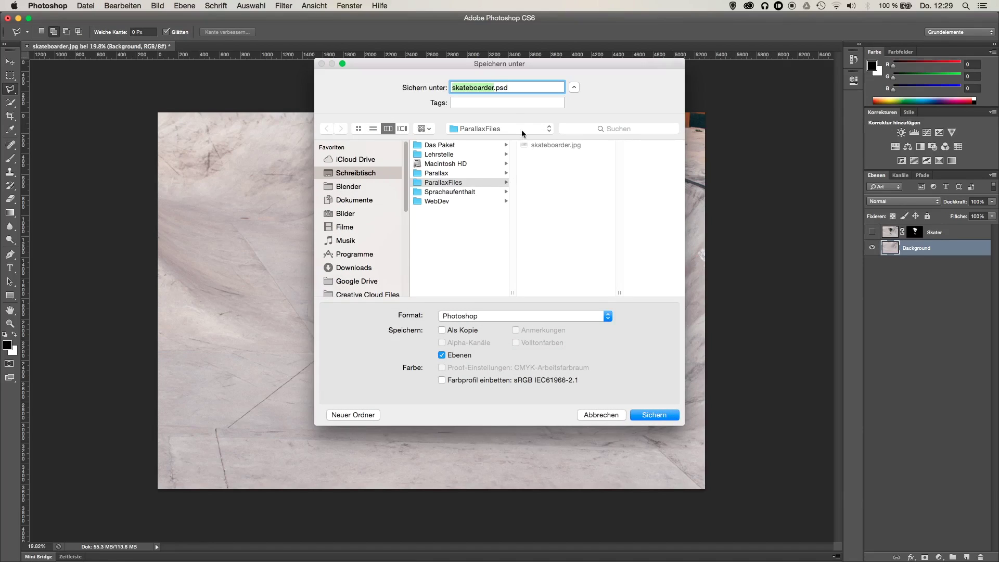
click(501, 316)
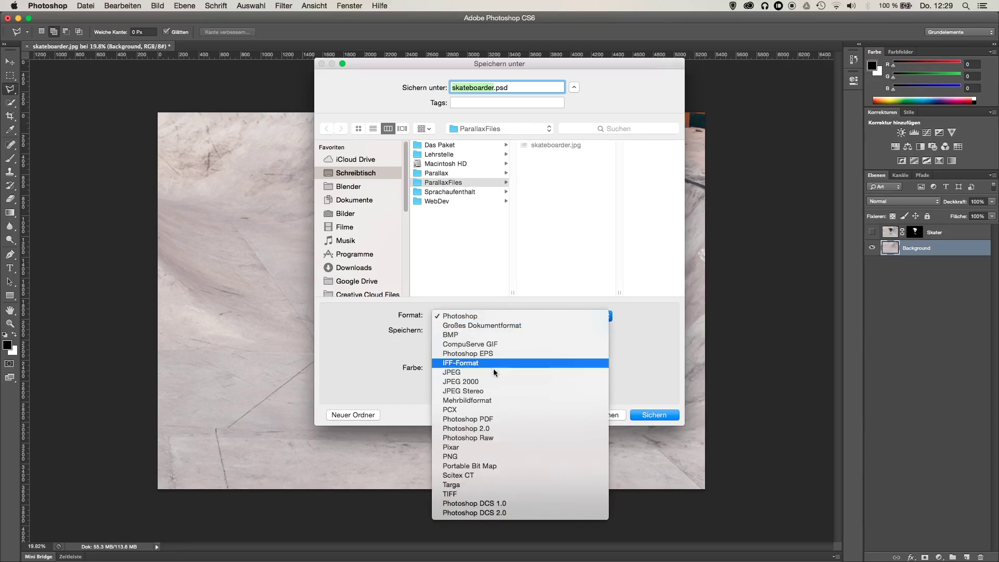
click(498, 456)
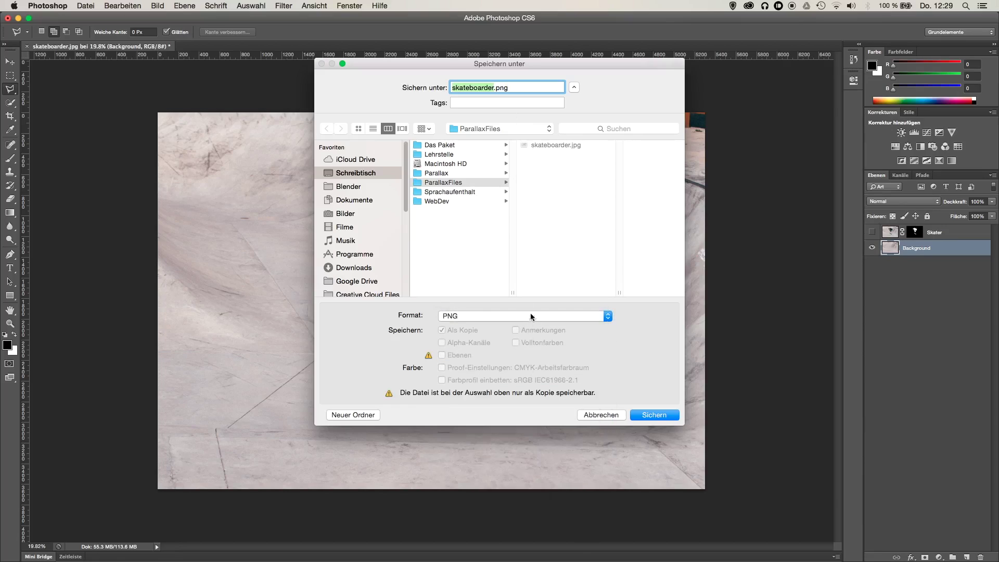
click(644, 415)
click(650, 229)
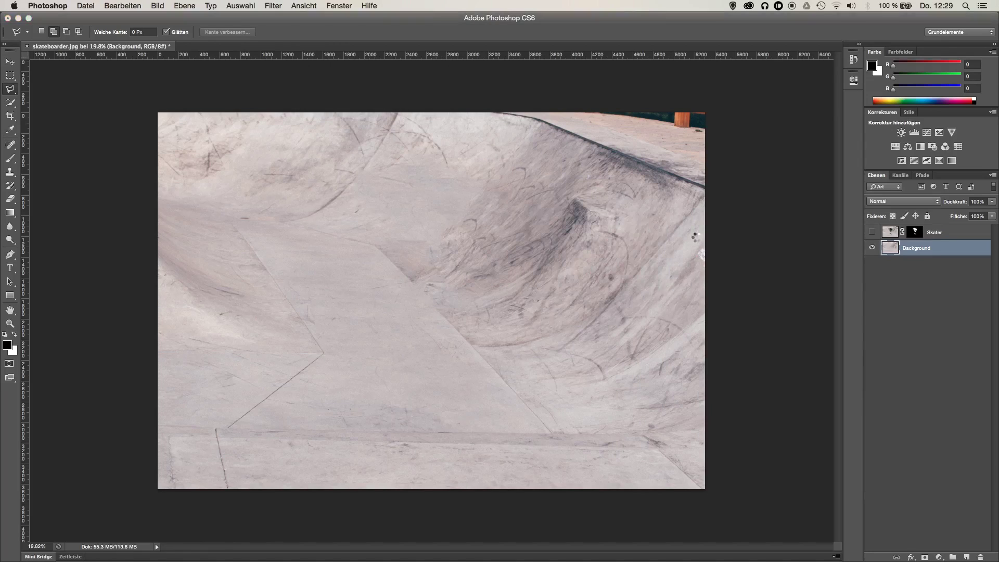
click(872, 247)
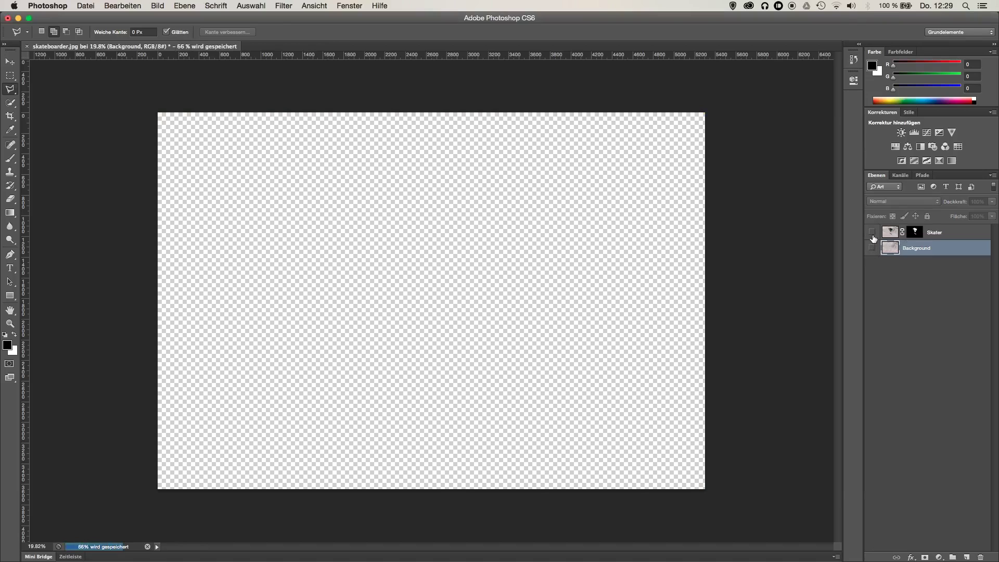
click(872, 232)
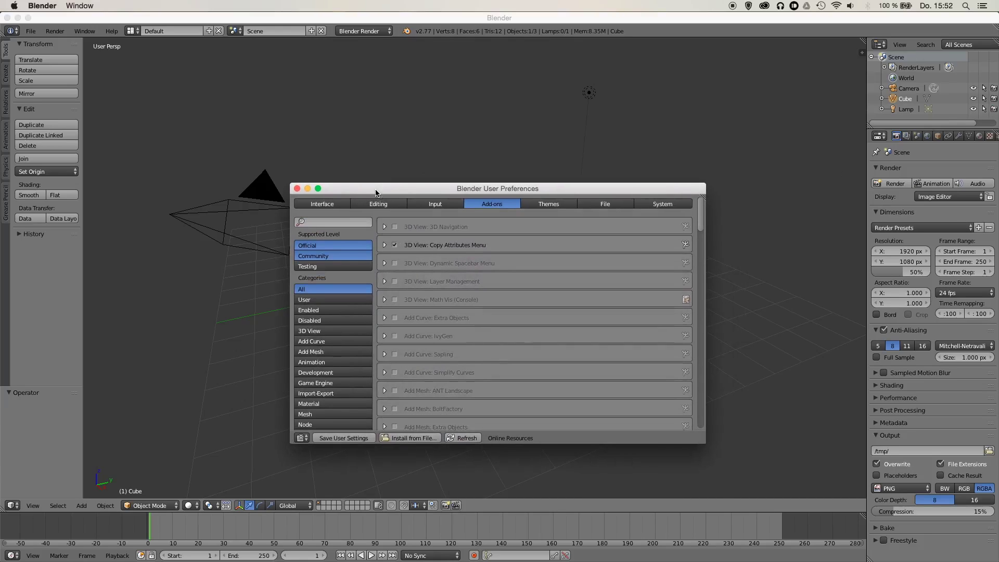
Search add-ons for 'images', enable Import Images as Planes, and close preferences.
click(441, 204)
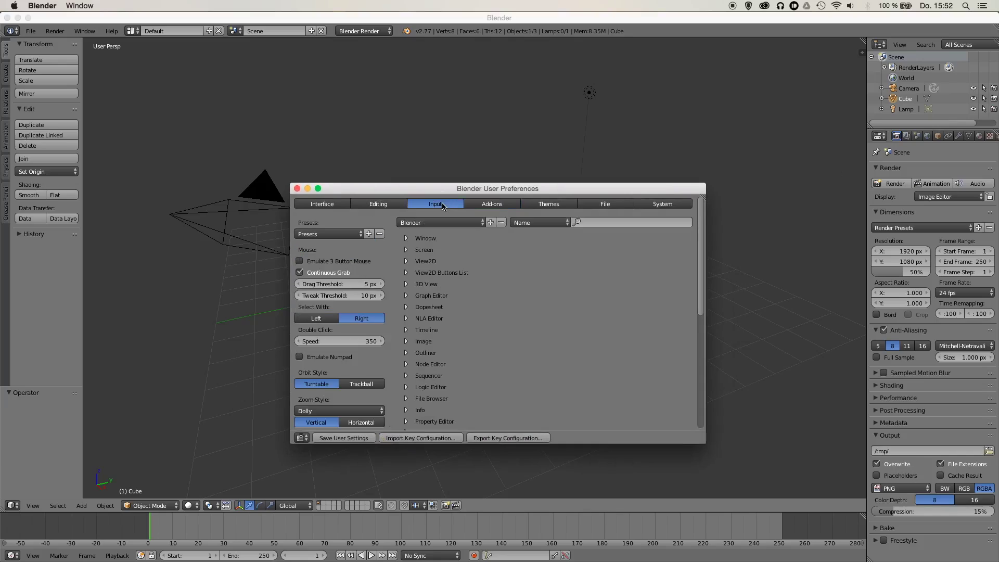
click(489, 207)
click(341, 221)
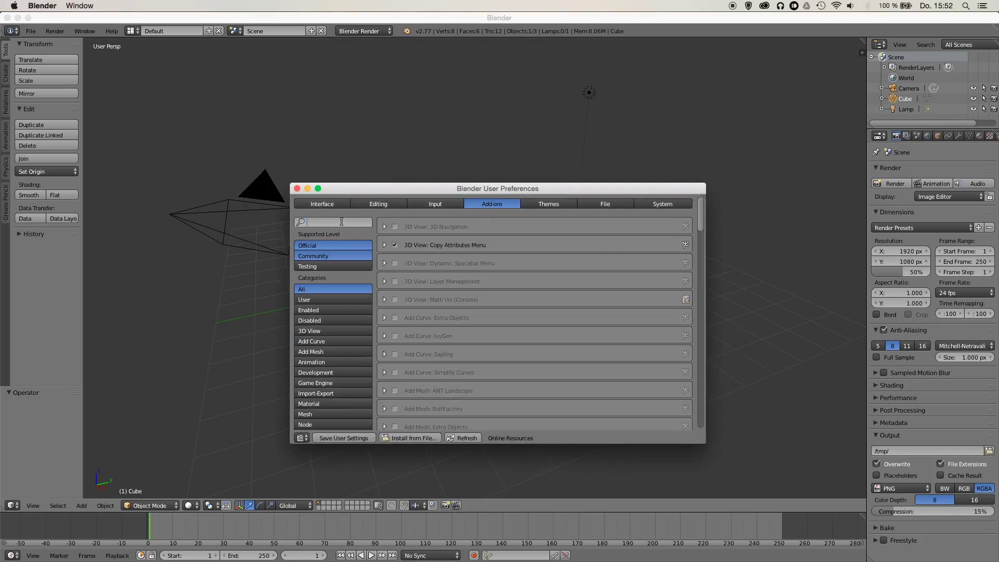
text(images)
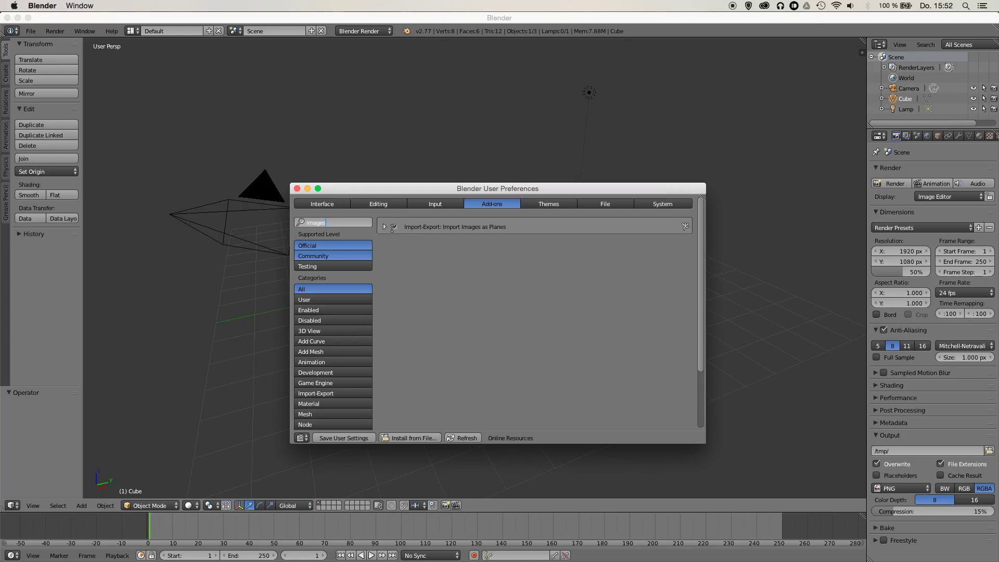
click(393, 228)
click(343, 437)
click(296, 188)
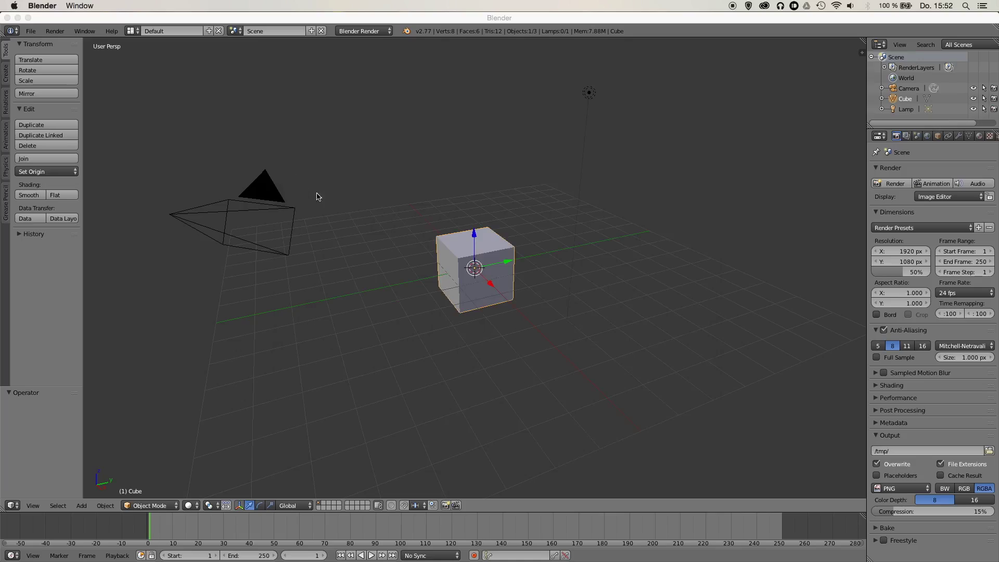
Delete the default cube and lamp together.
shift+right_click(589, 93)
key(x)
click(590, 95)
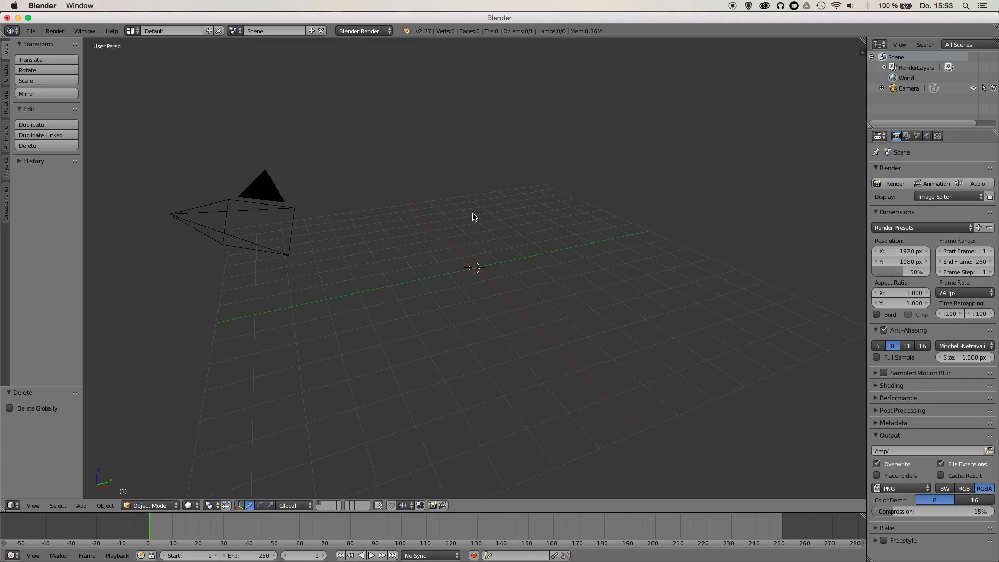
Start an Images as Planes import from the Add > Mesh menu.
key(shift+a)
mouse_move(474, 216)
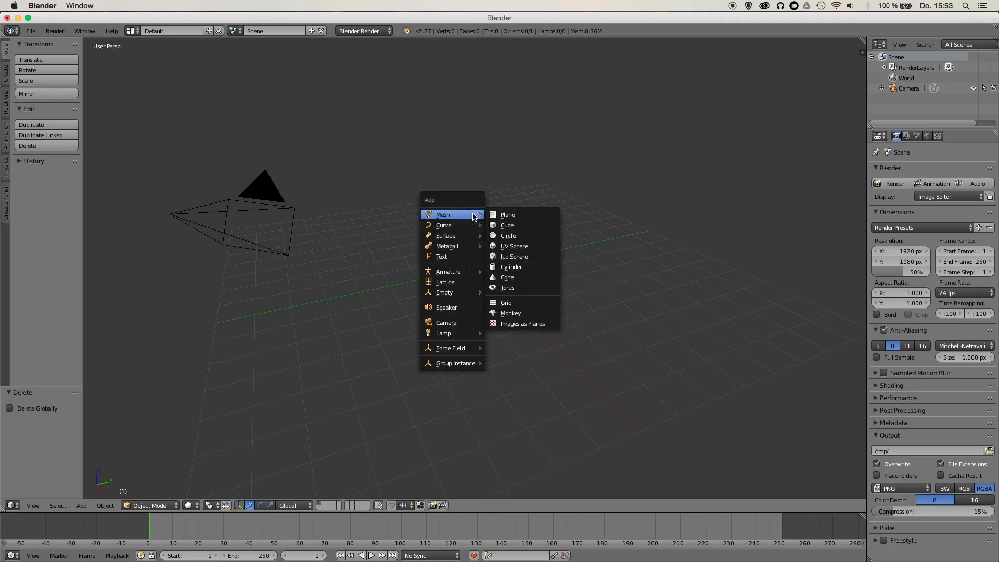
click(514, 329)
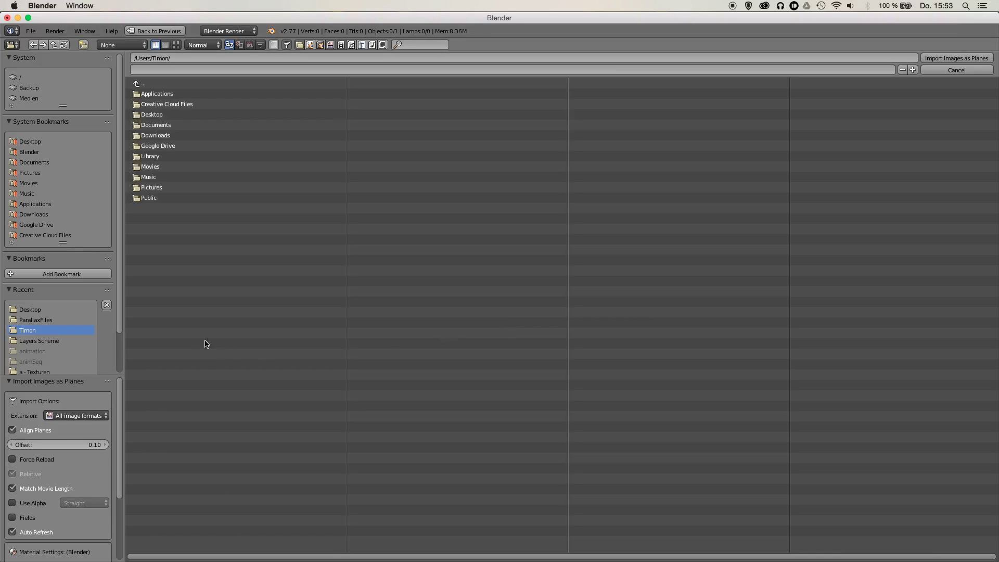
Import Desktop/ParallaxFiles/skater.png as a plane with Use Alpha, Shadeless and Z Transparency.
click(35, 141)
click(158, 126)
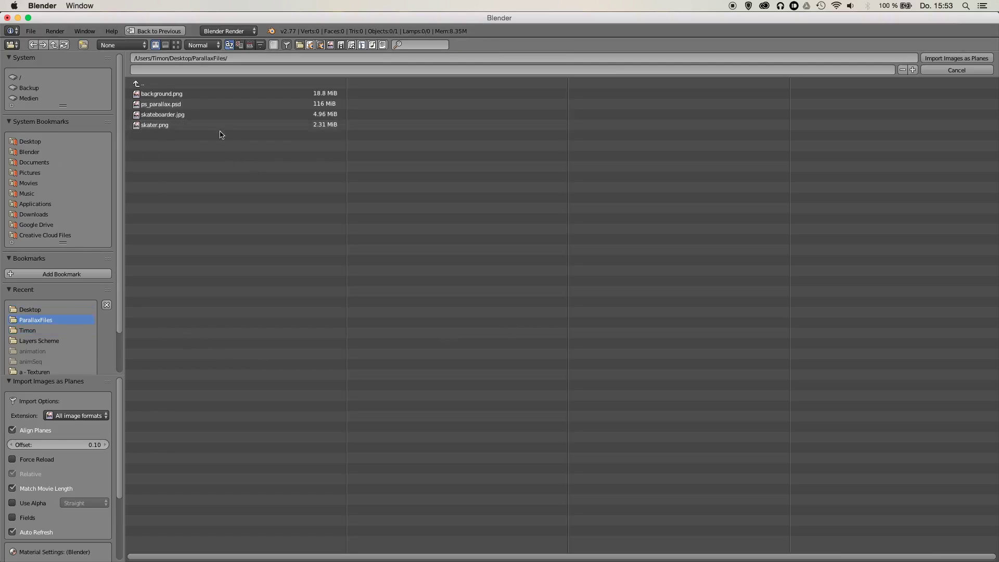
click(214, 125)
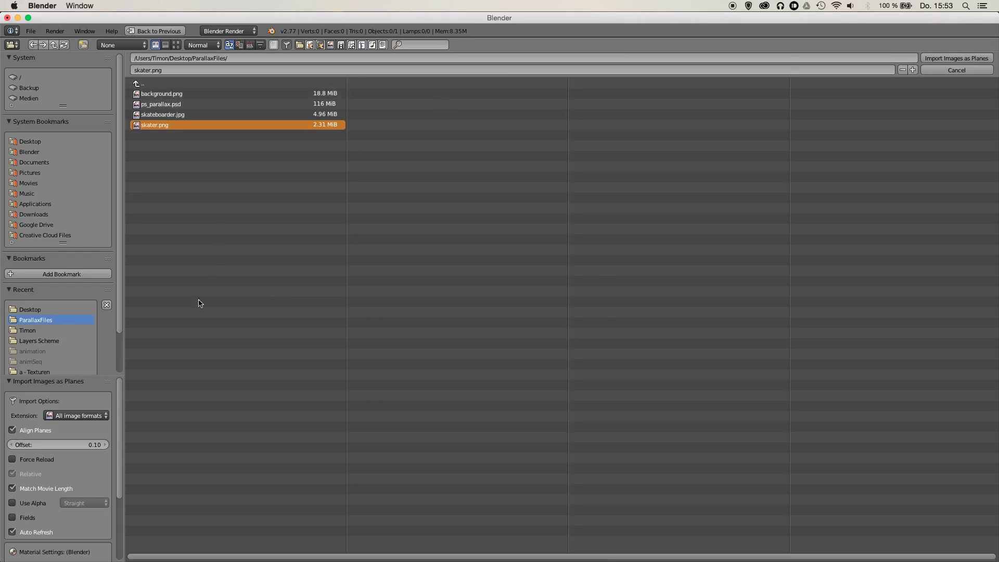
drag(123, 402, 107, 458)
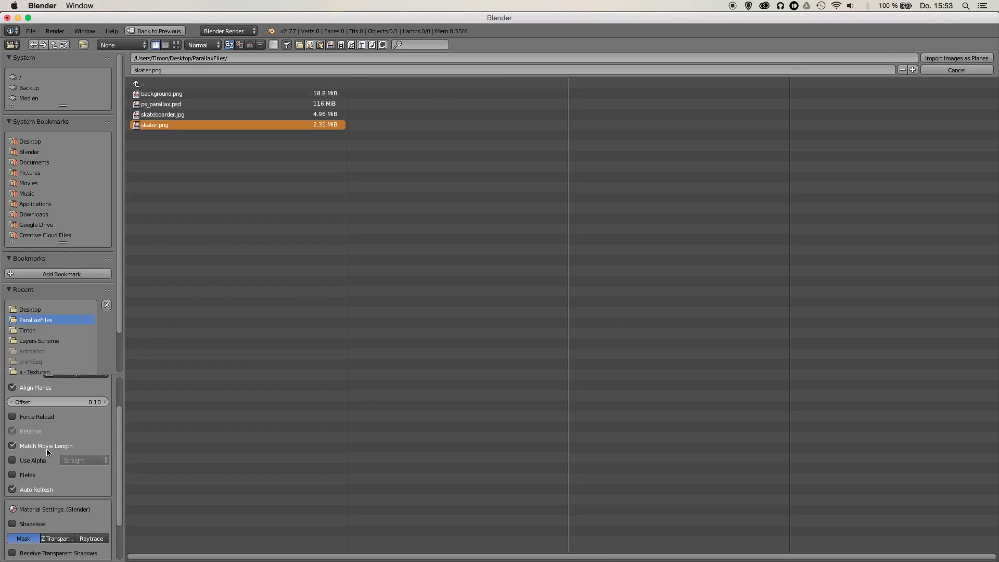
click(21, 462)
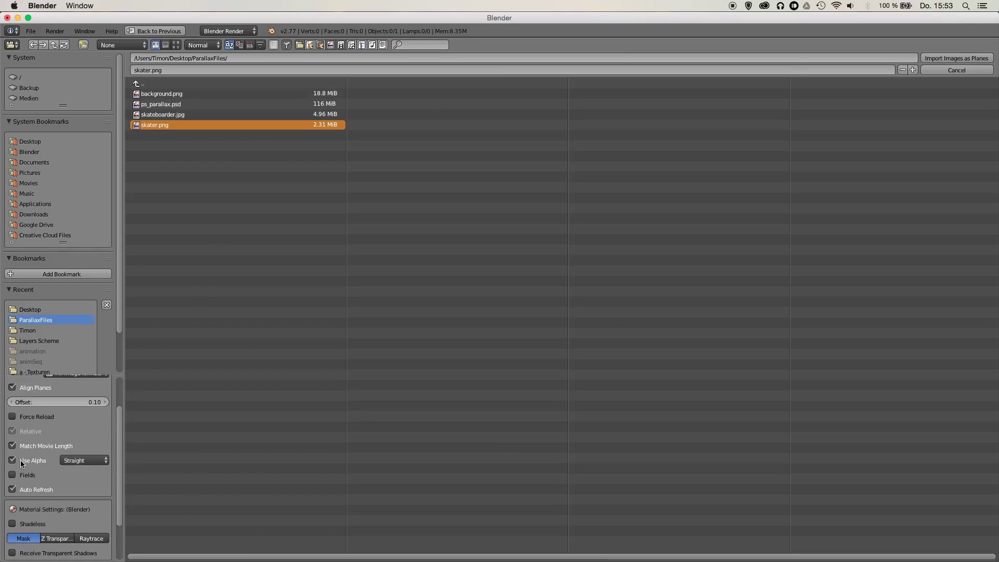
click(30, 525)
scroll(31, 513, up, 1)
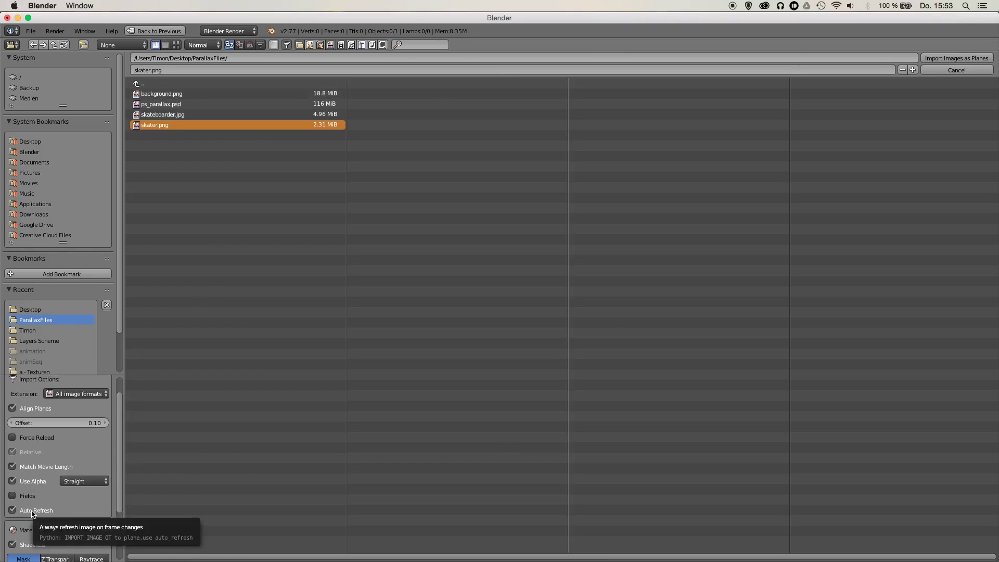
scroll(33, 512, down, 3)
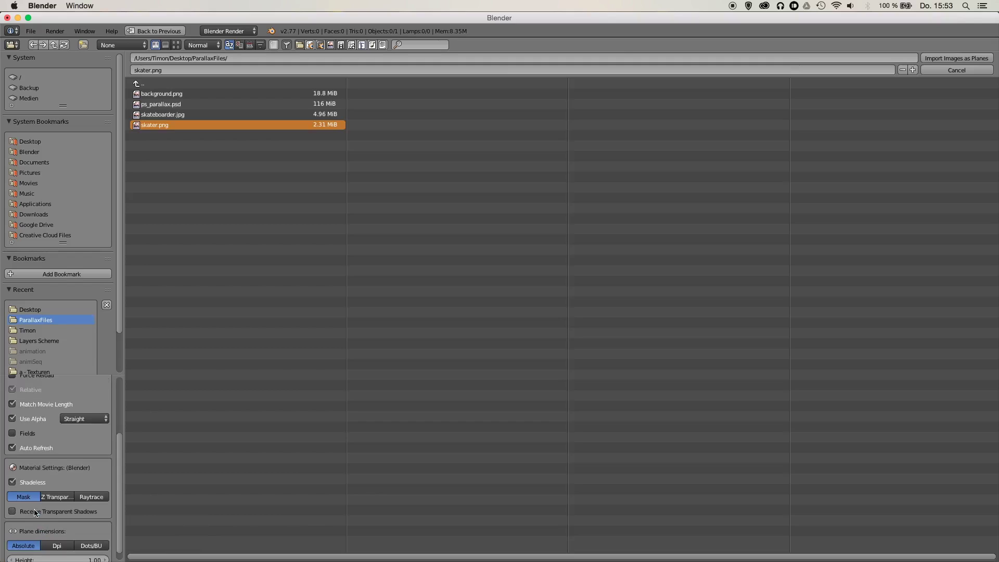
scroll(35, 512, down, 1)
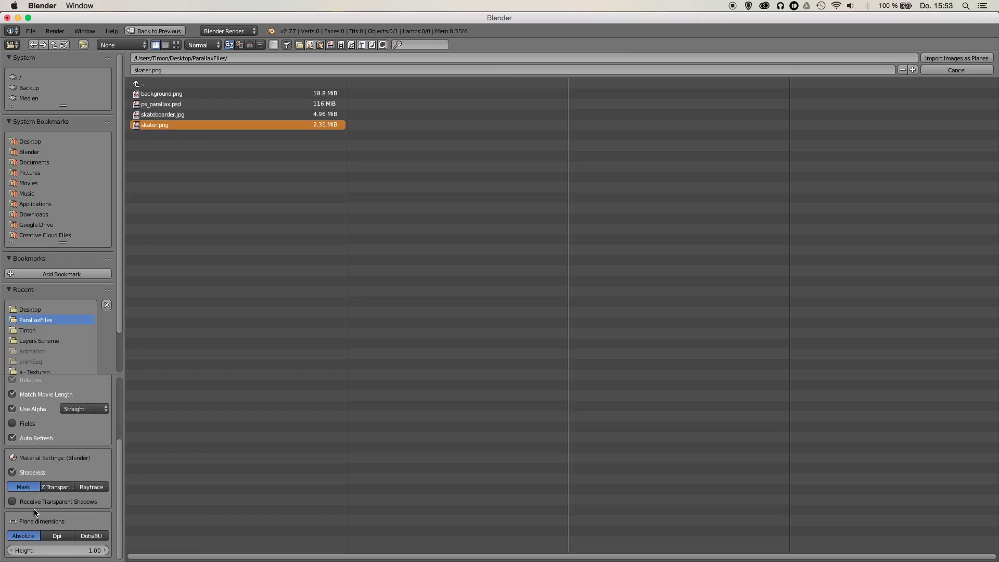
click(52, 490)
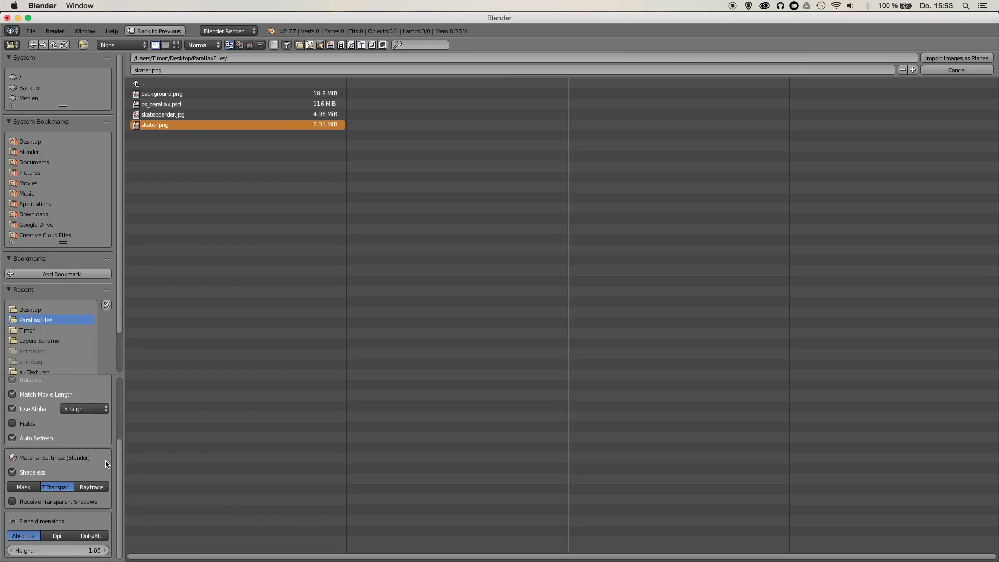
click(948, 61)
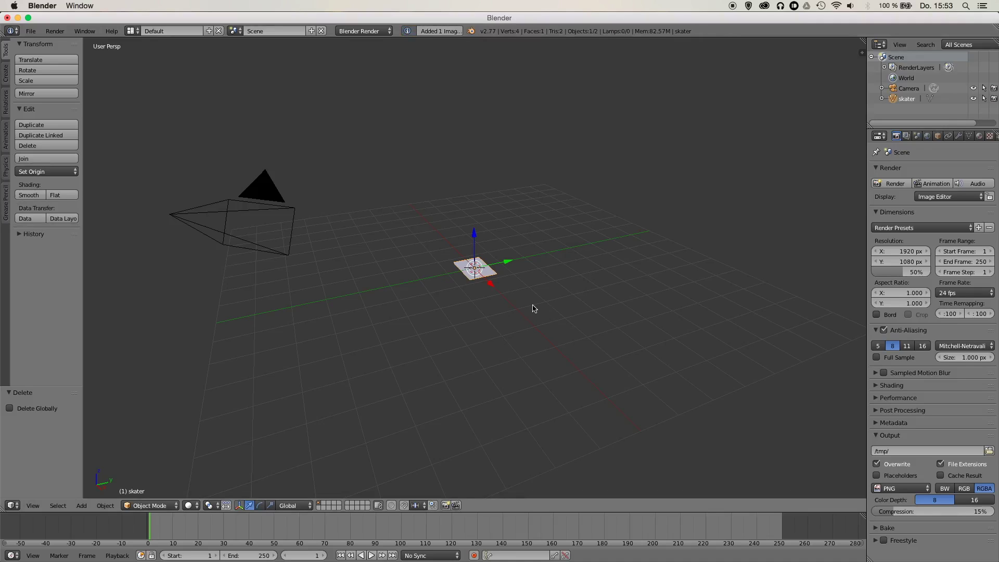
key(shift+a)
mouse_move(536, 306)
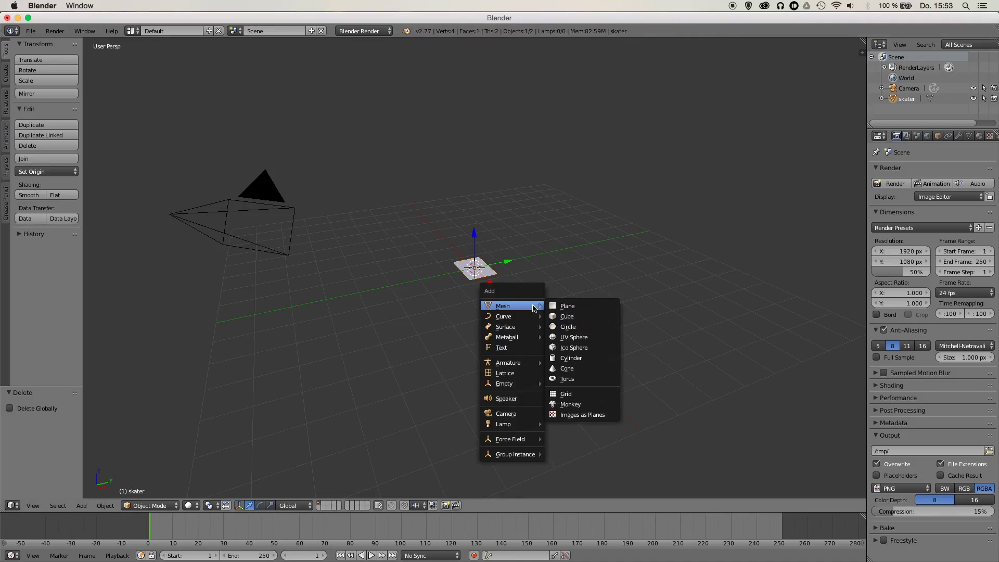
Add background.png from ParallaxFiles as a second image plane.
click(583, 413)
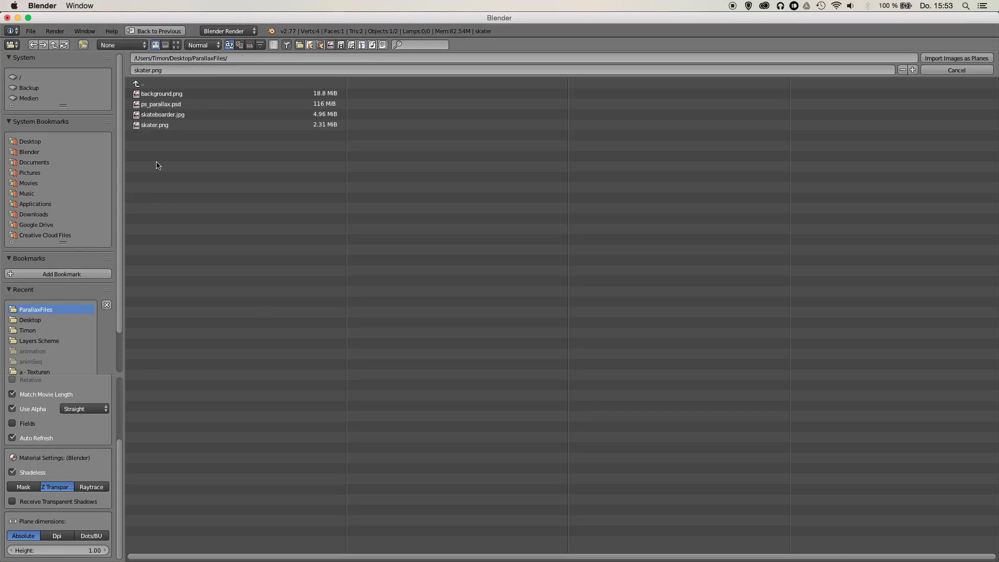
click(173, 98)
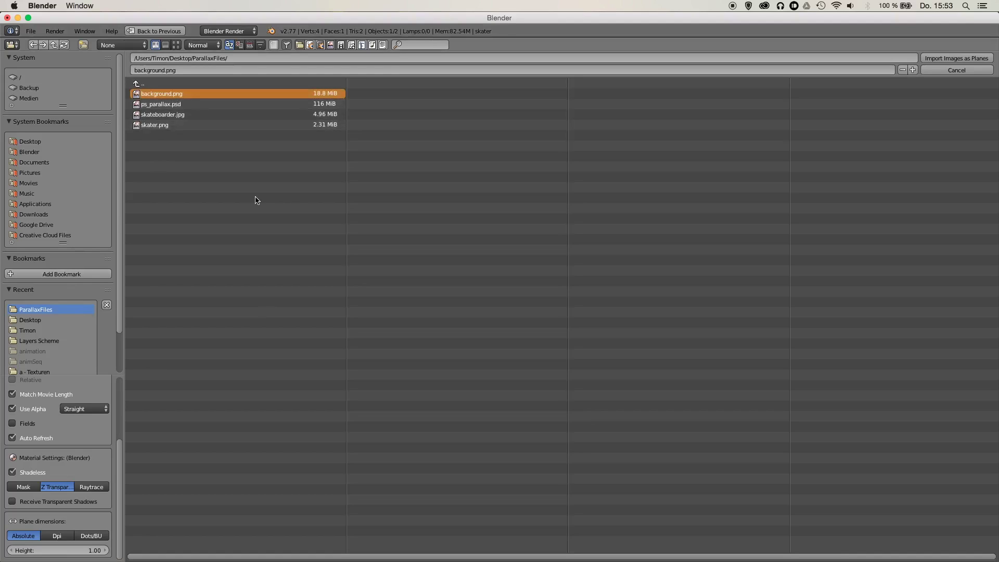
key(Return)
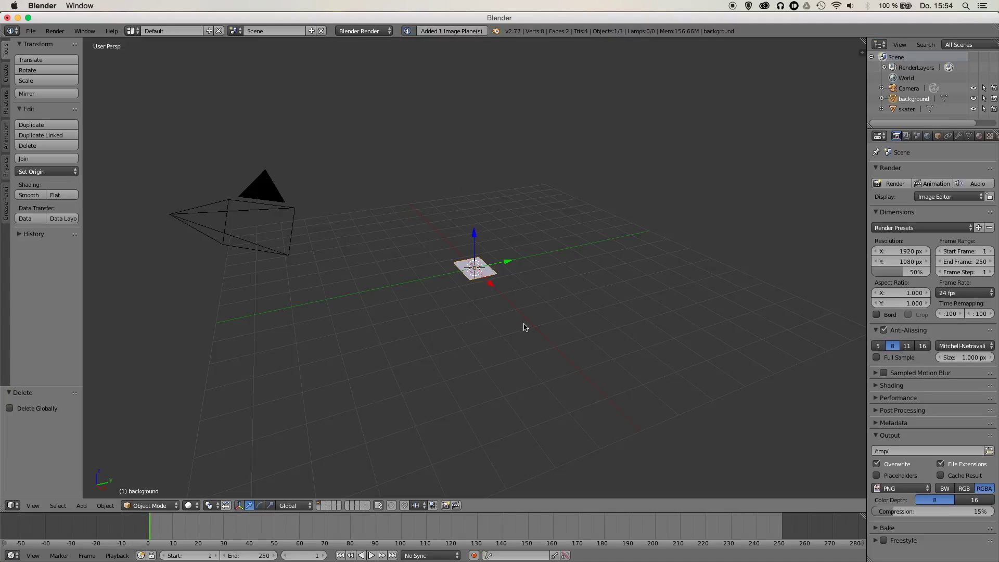
scroll(509, 299, up, 3)
scroll(510, 299, down, 3)
scroll(509, 298, up, 3)
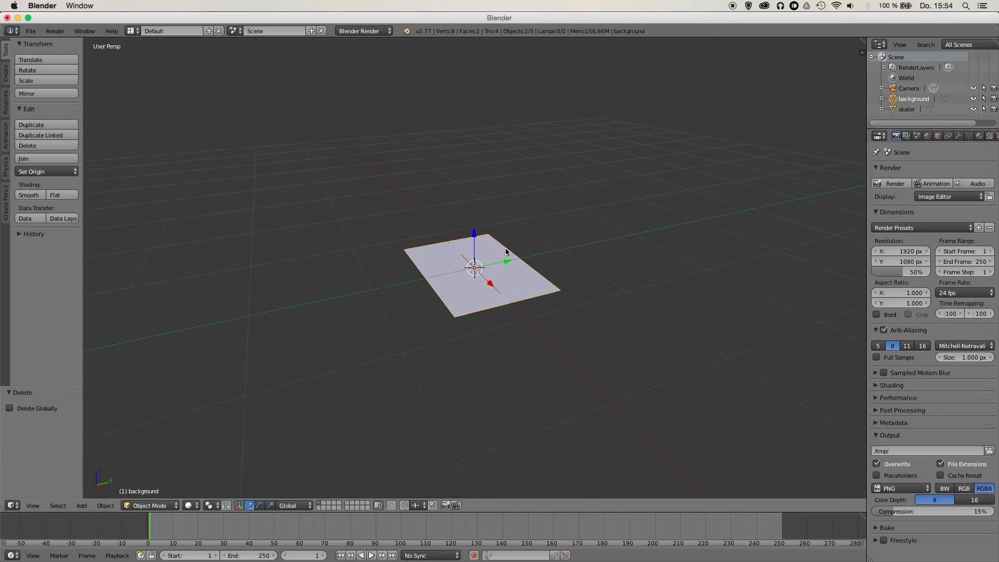
Box-select both image planes and rotate them 90° about X to stand upright.
key(b)
drag(488, 173, 518, 394)
text(rx90)
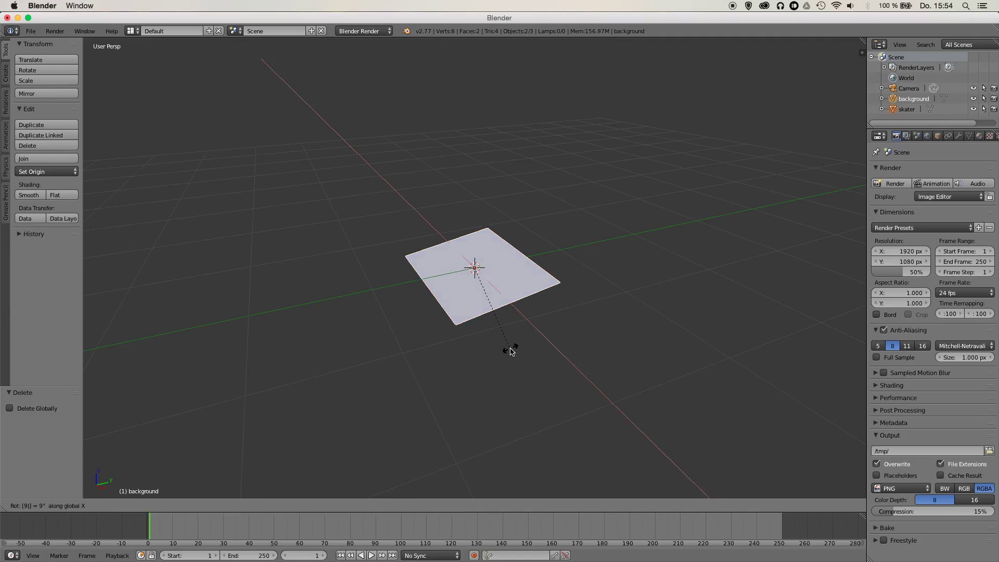
key(Return)
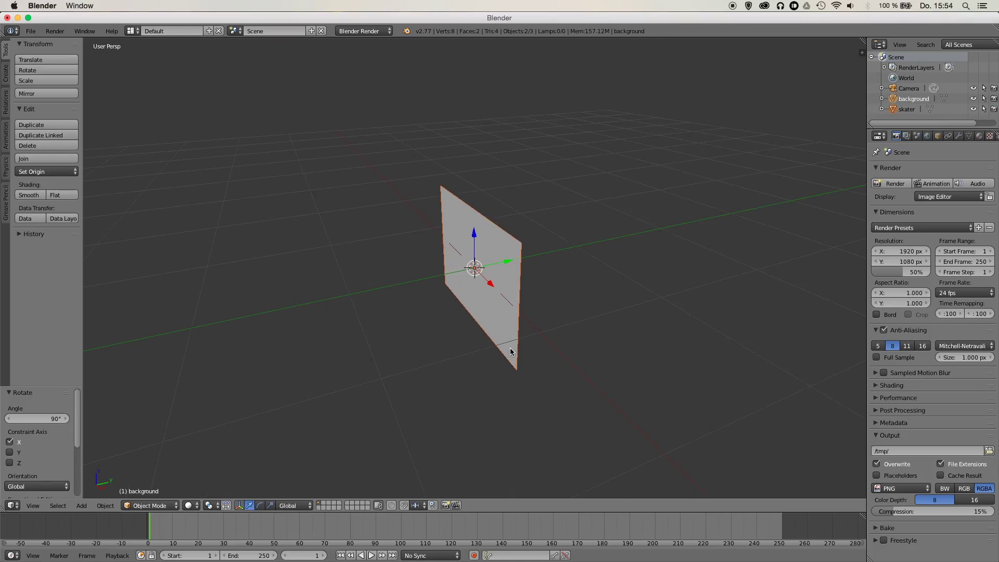
Move the skater plane -0.426 along Y, then add the background plane to the selection.
right_click(489, 317)
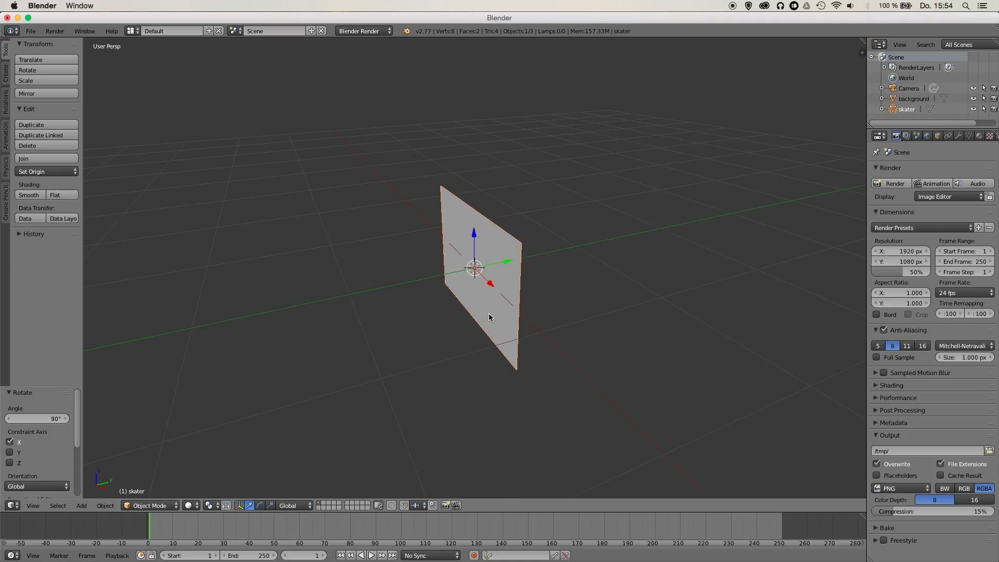
key(g)
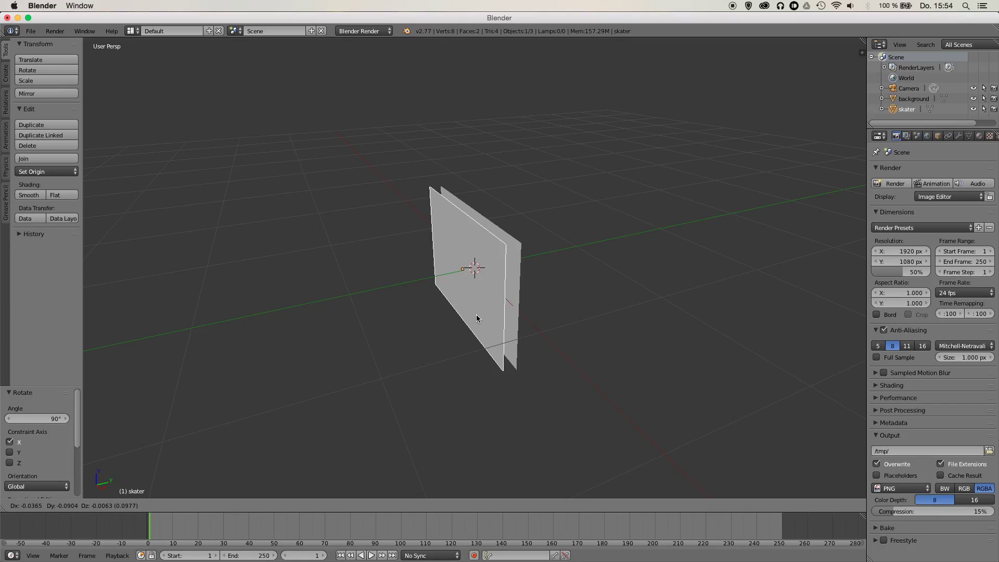
key(y)
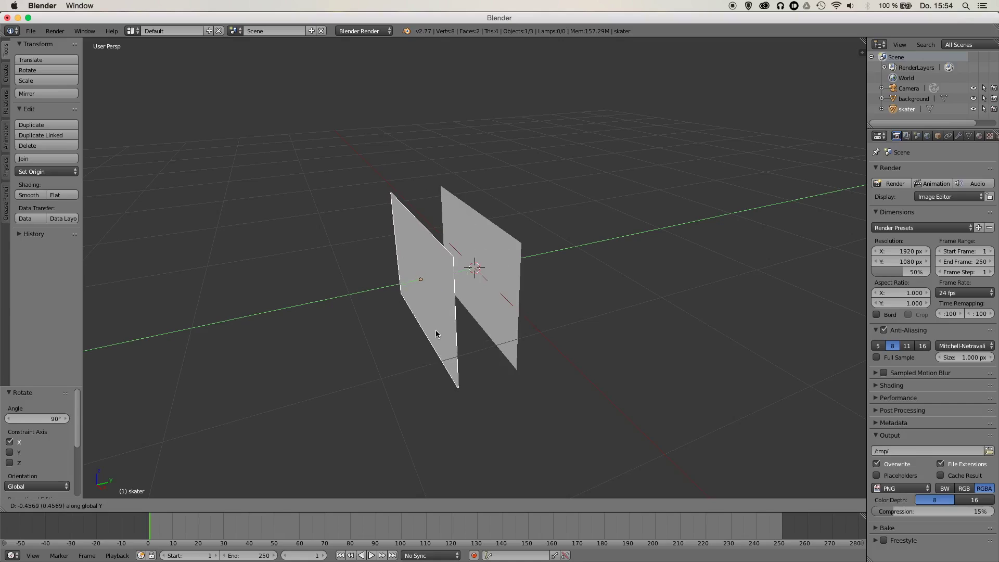
click(436, 329)
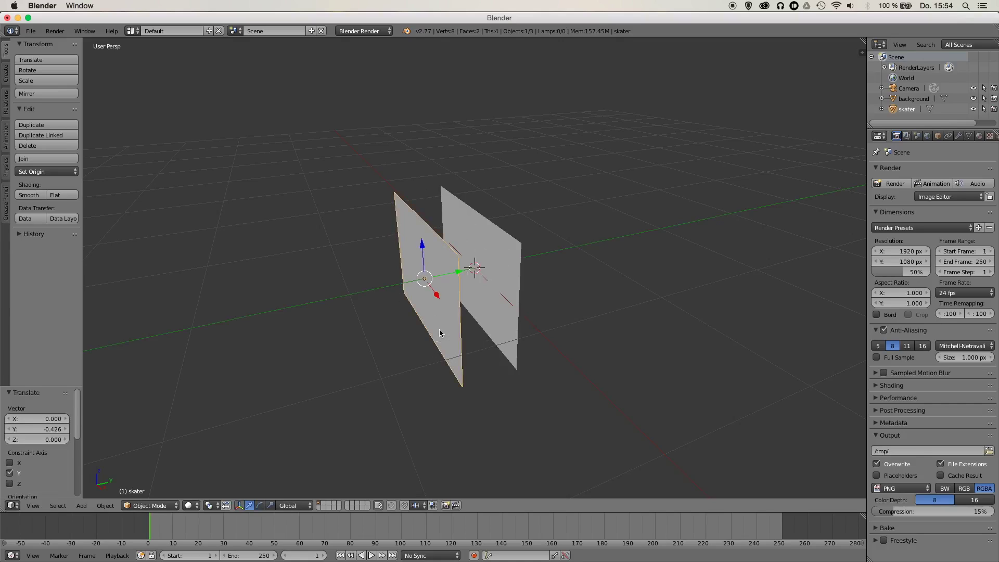
shift+right_click(515, 272)
scroll(515, 274, down, 5)
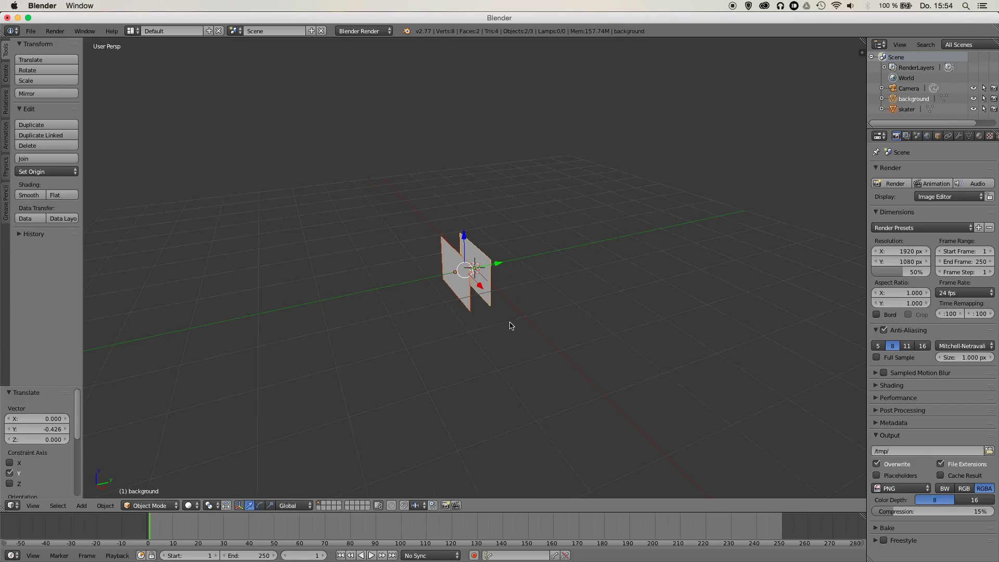
Scale both planes uniformly by 5.539, then select the camera.
key(s)
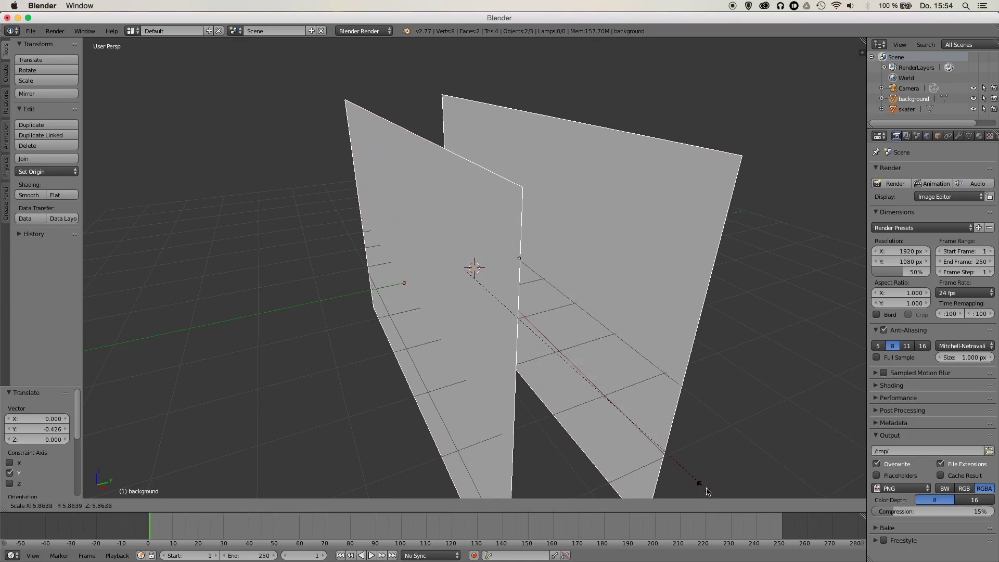
click(693, 474)
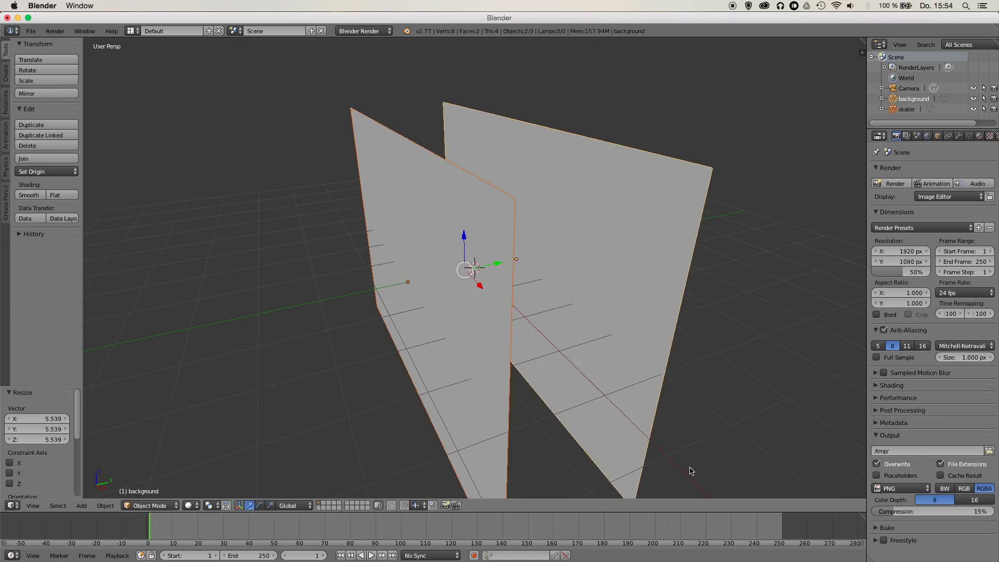
scroll(682, 460, down, 6)
scroll(669, 446, up, 3)
scroll(524, 374, up, 1)
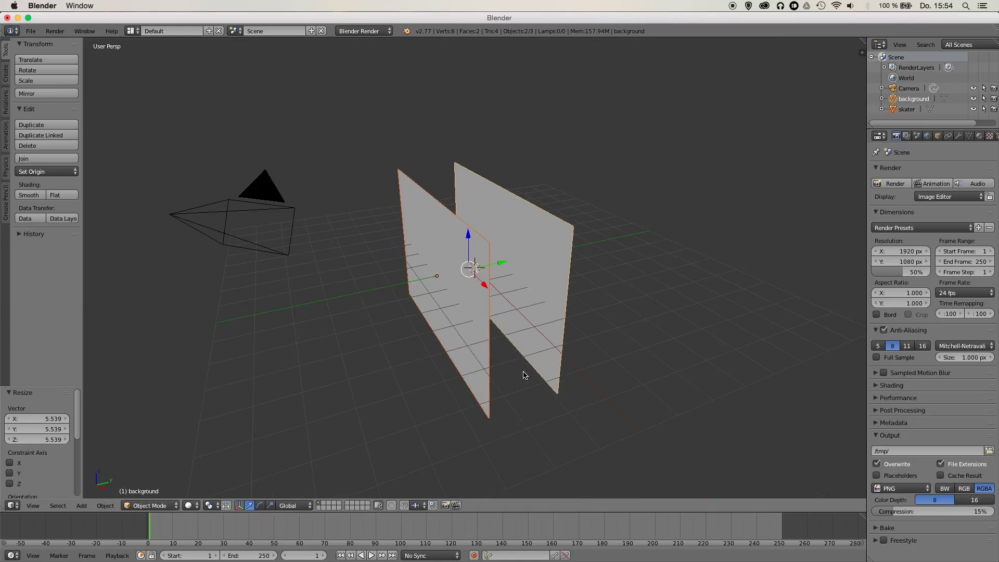
right_click(269, 200)
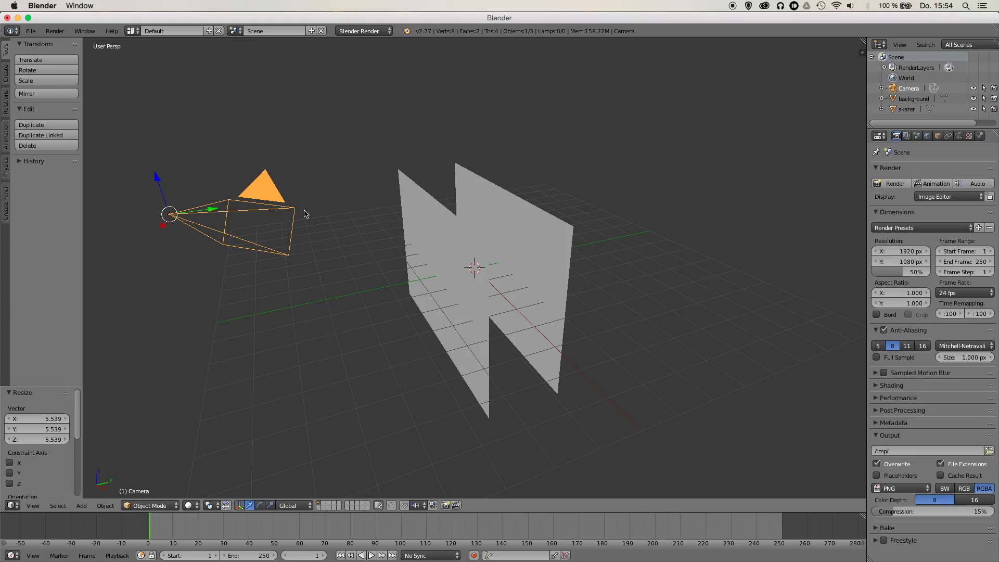
Clear the camera's location, look through it, and rotate it 90° about X.
key(alt+g)
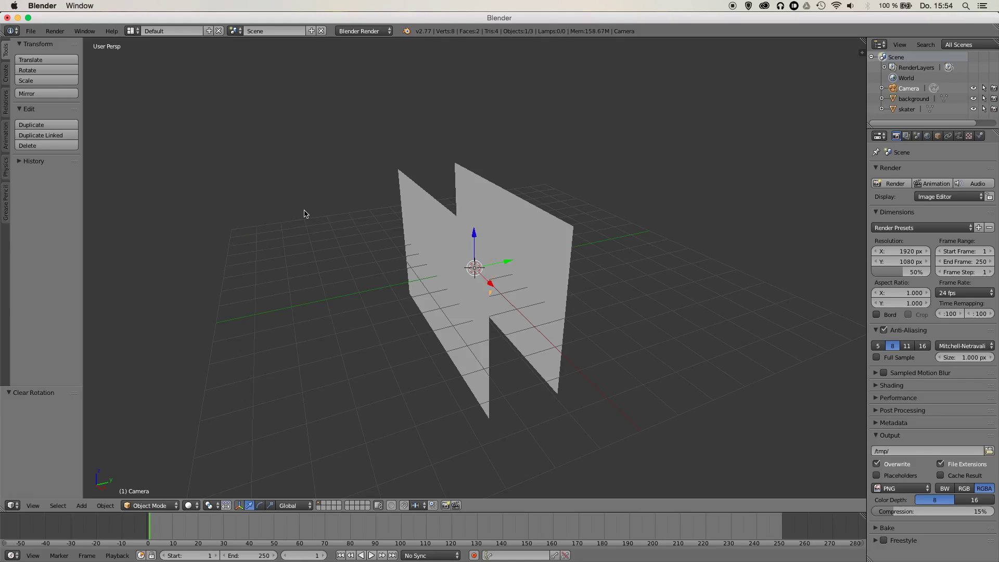
key(KP_0)
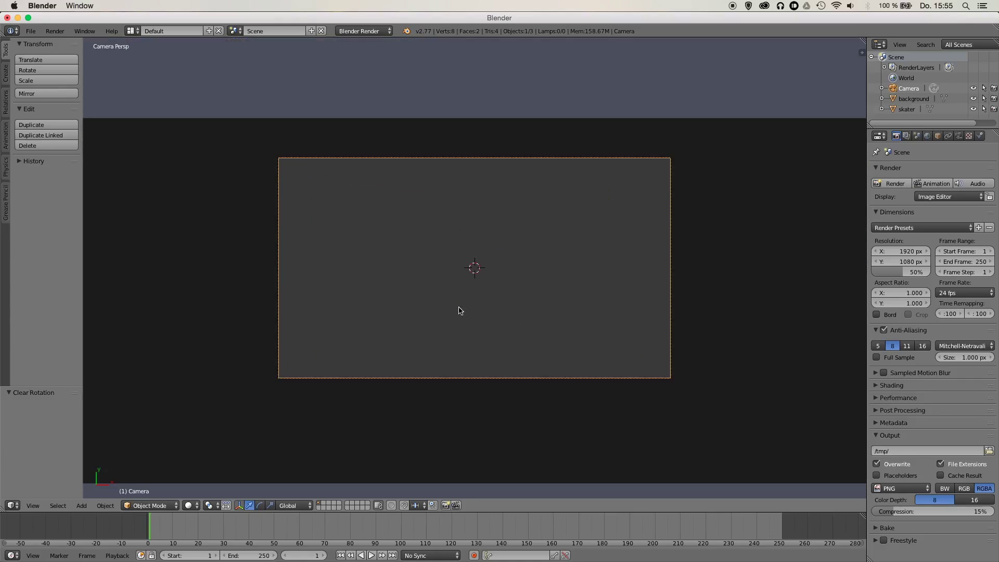
key(r)
key(x)
key(9)
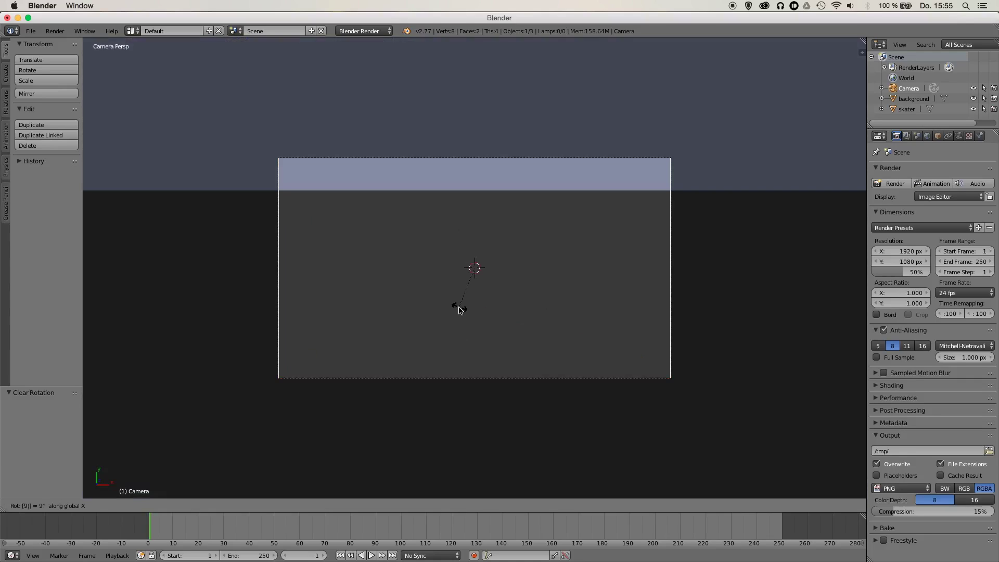
key(0)
key(Return)
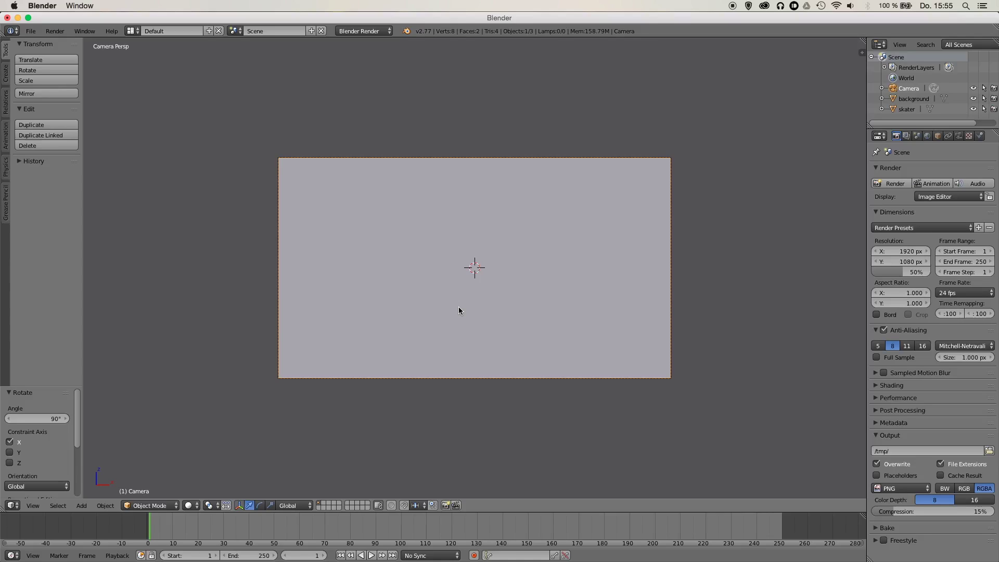
Pull the camera back -9.009 along Y.
key(g)
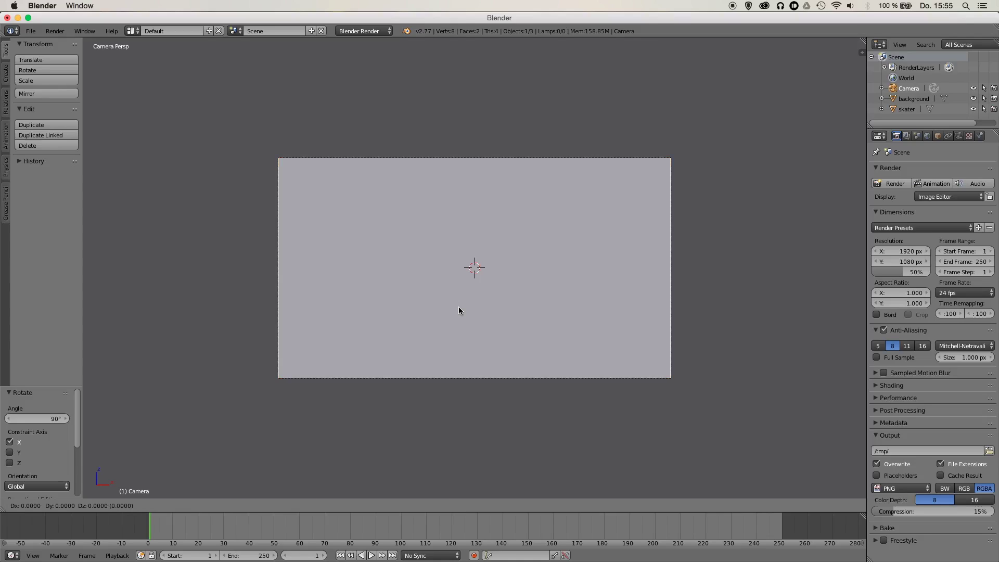
key(y)
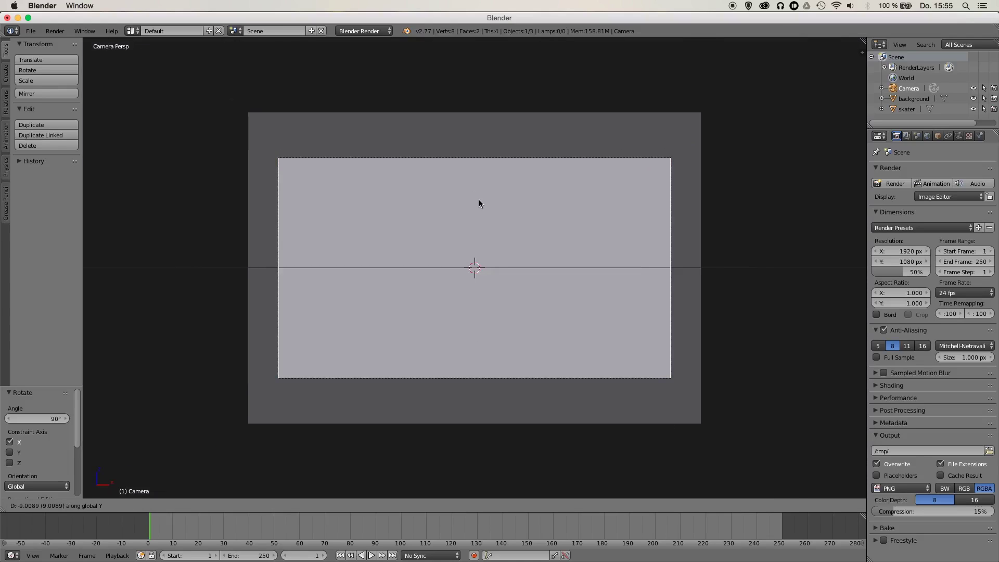
click(479, 200)
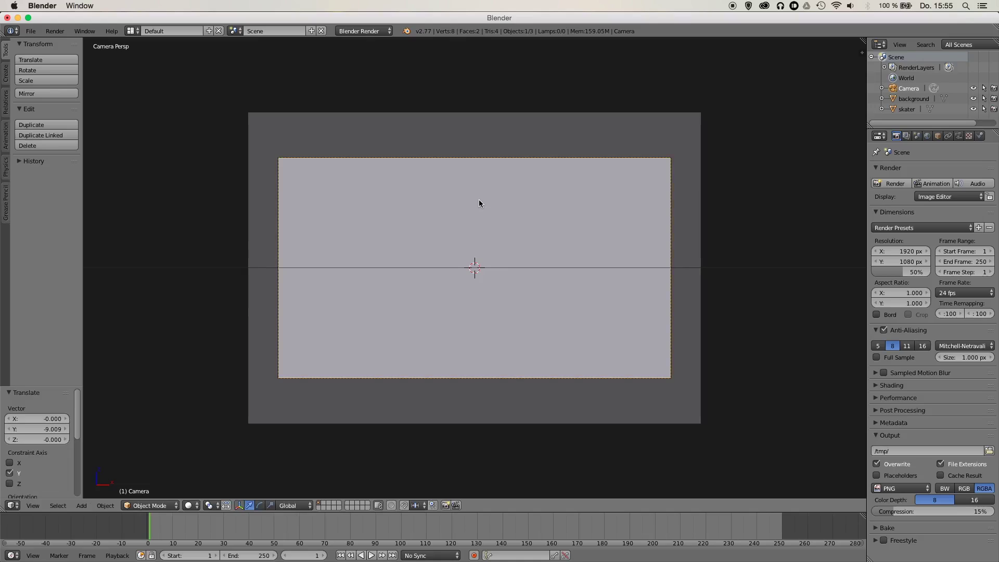
click(190, 505)
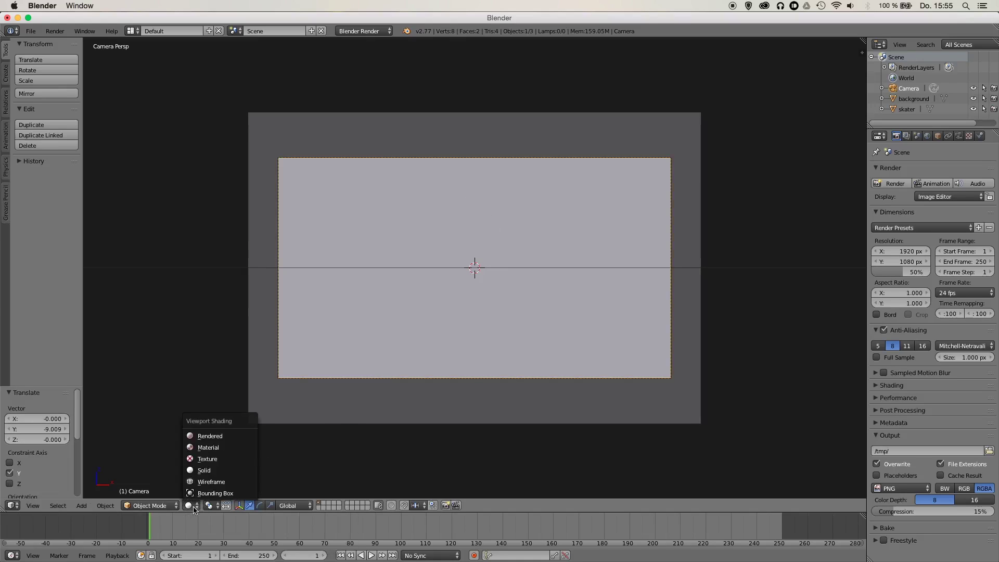
Switch viewport shading to Material so the skater photo shows in camera view.
click(231, 451)
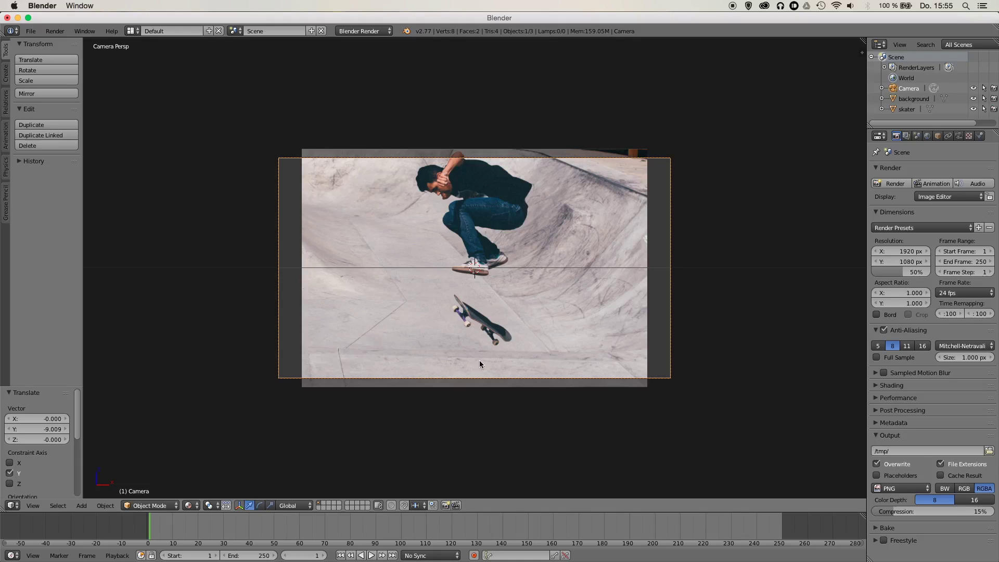
key(shift+f)
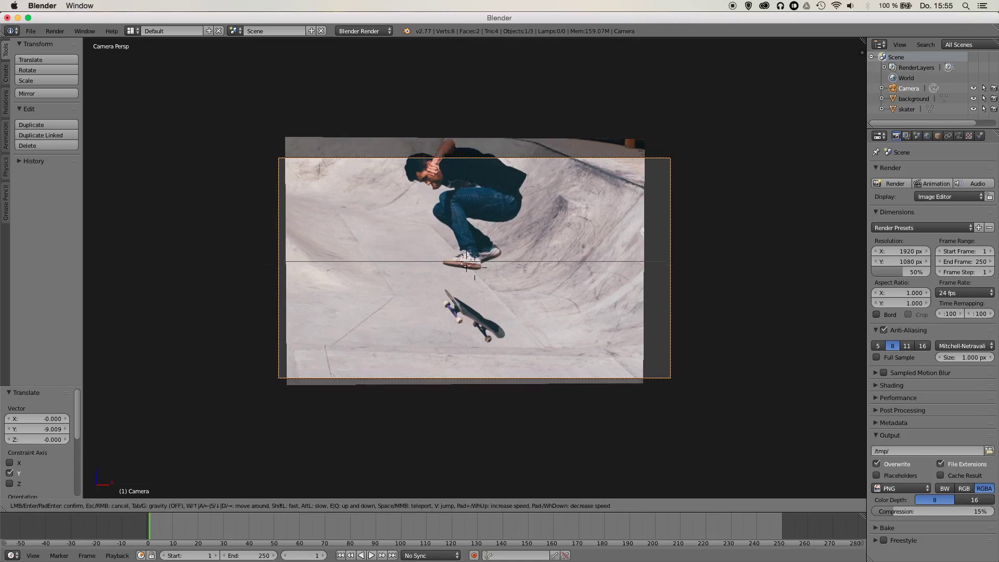
Walk-navigate the camera forward and tilt it up to frame the skater over the bowl.
key(w)
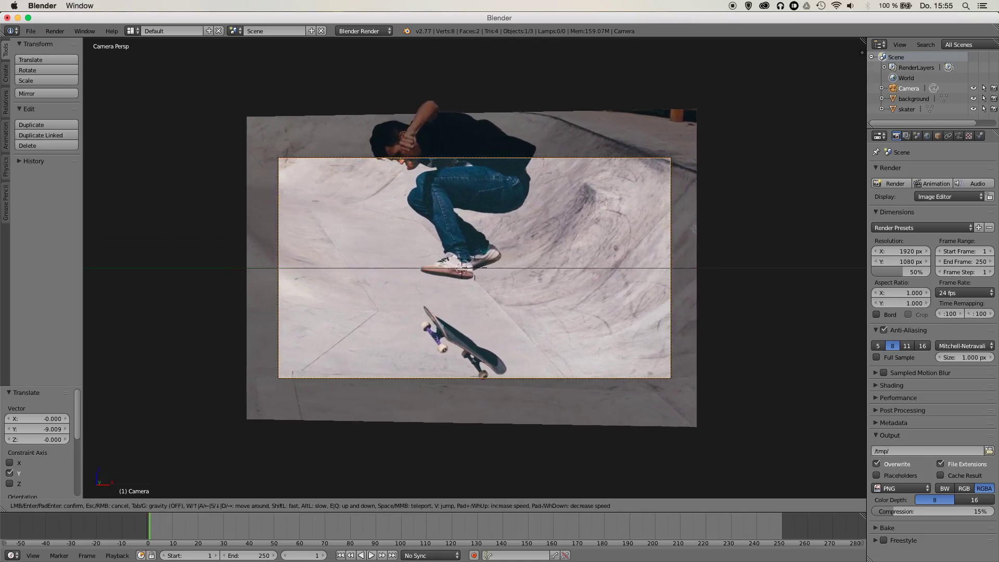
key(s)
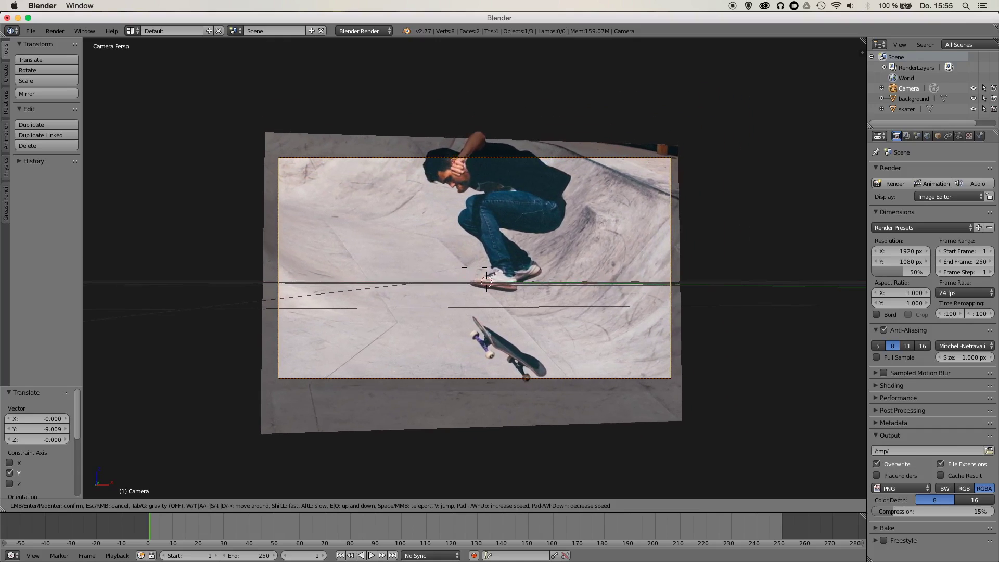
click(473, 266)
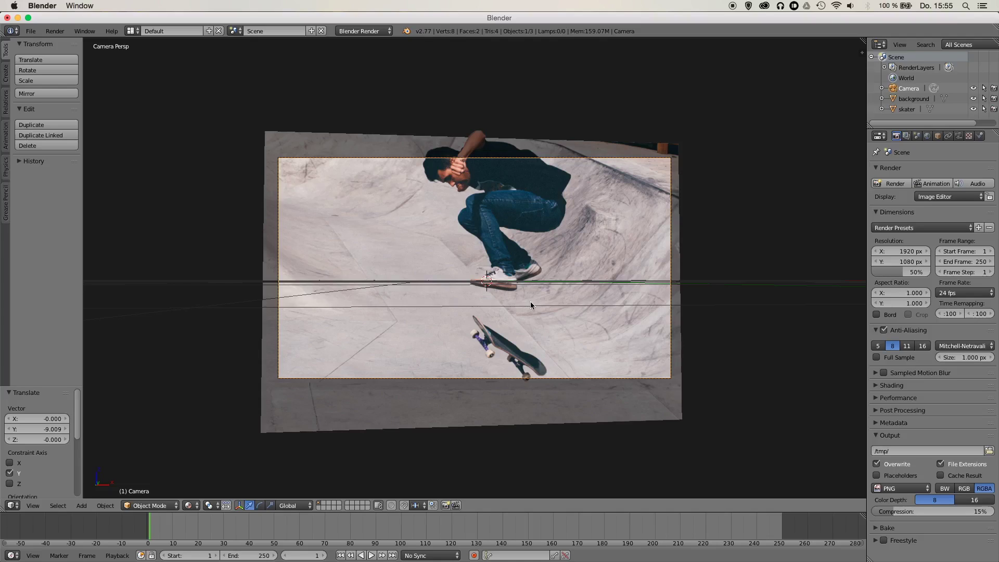
key(shift+f)
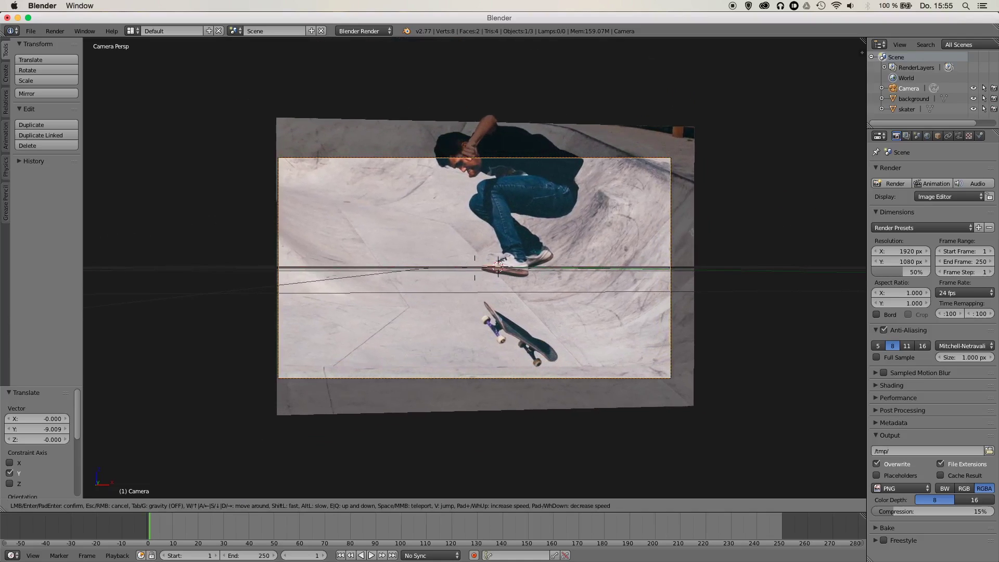
mouse_move(512, 268)
key(w)
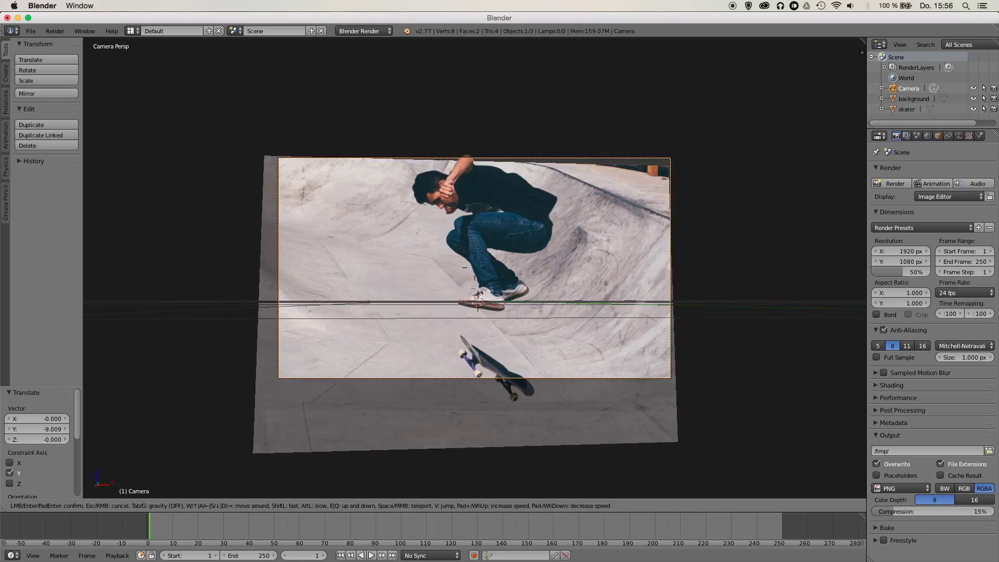
mouse_move(478, 311)
mouse_move(483, 289)
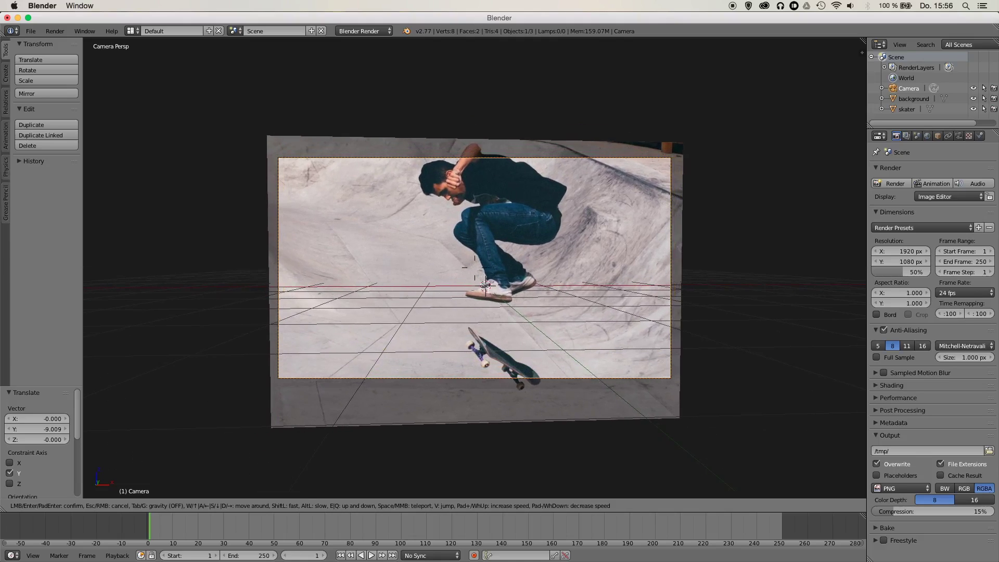
click(475, 270)
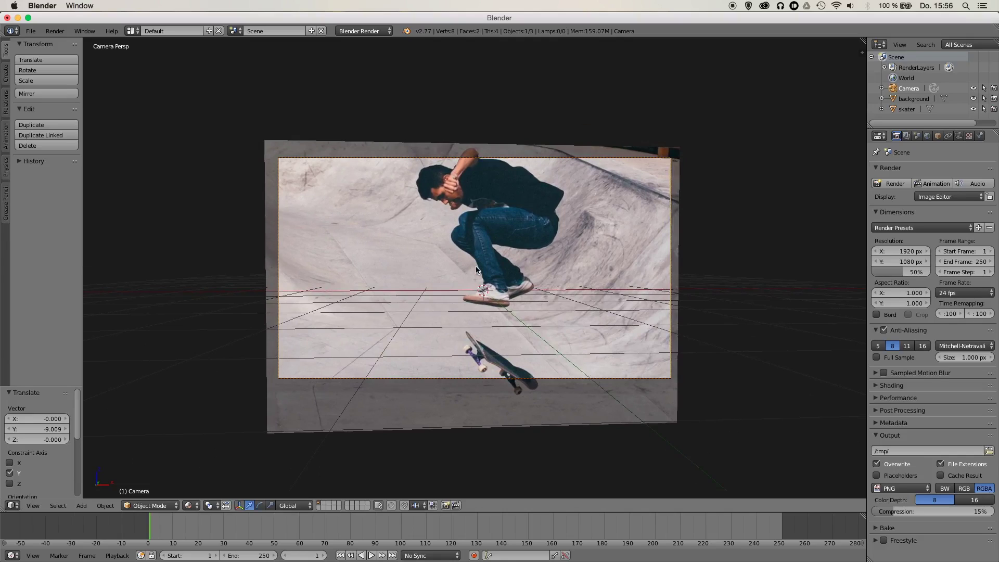
key(i)
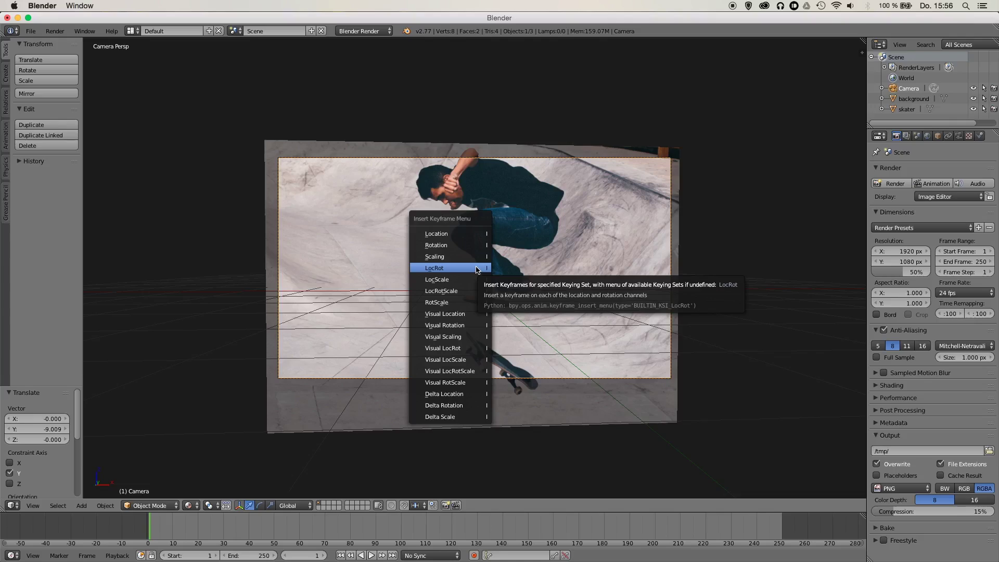
Keyframe LocRot at frame 1, then at frame 100 fly the camera closer and tilt it 2.198°.
click(477, 269)
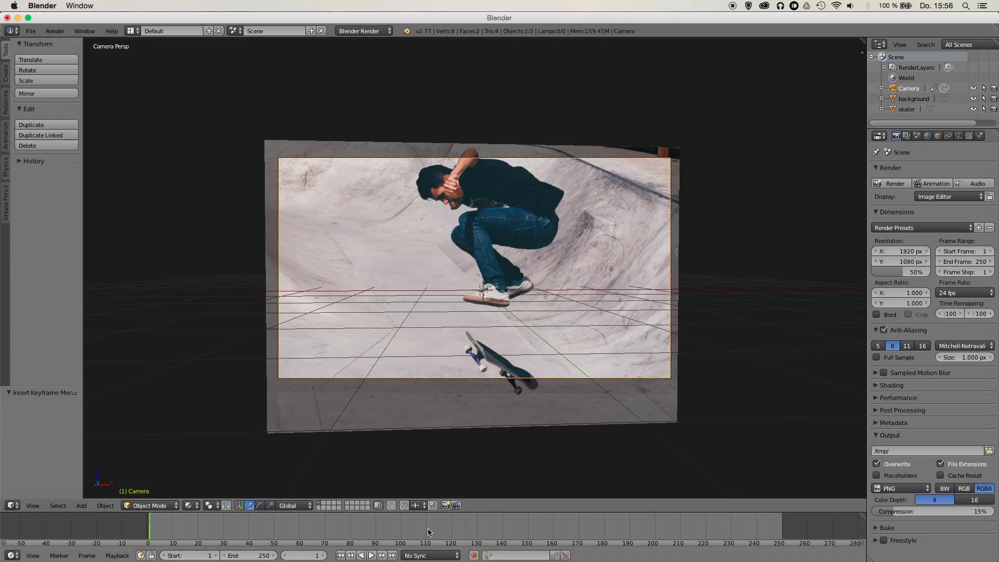
click(401, 528)
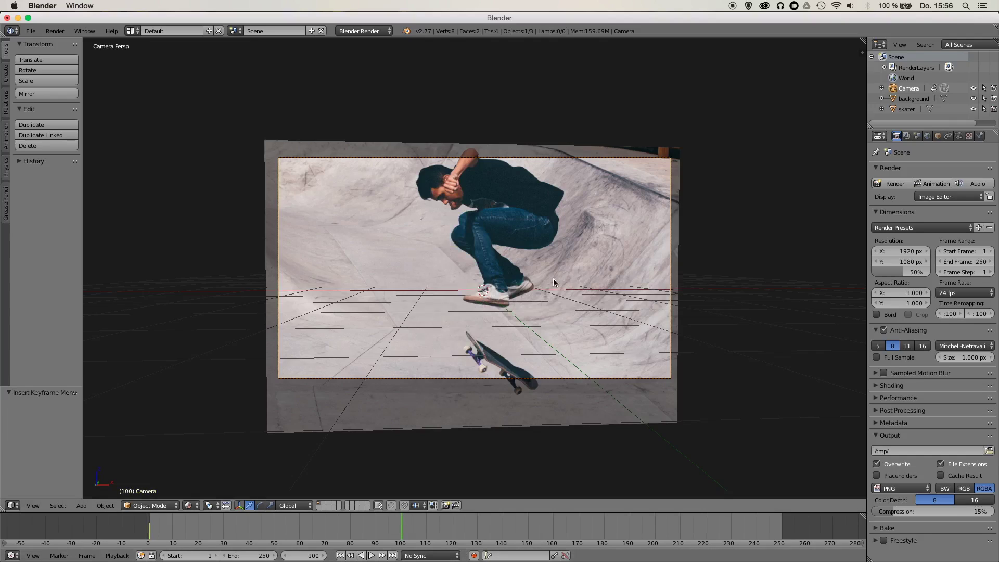
key(shift+f)
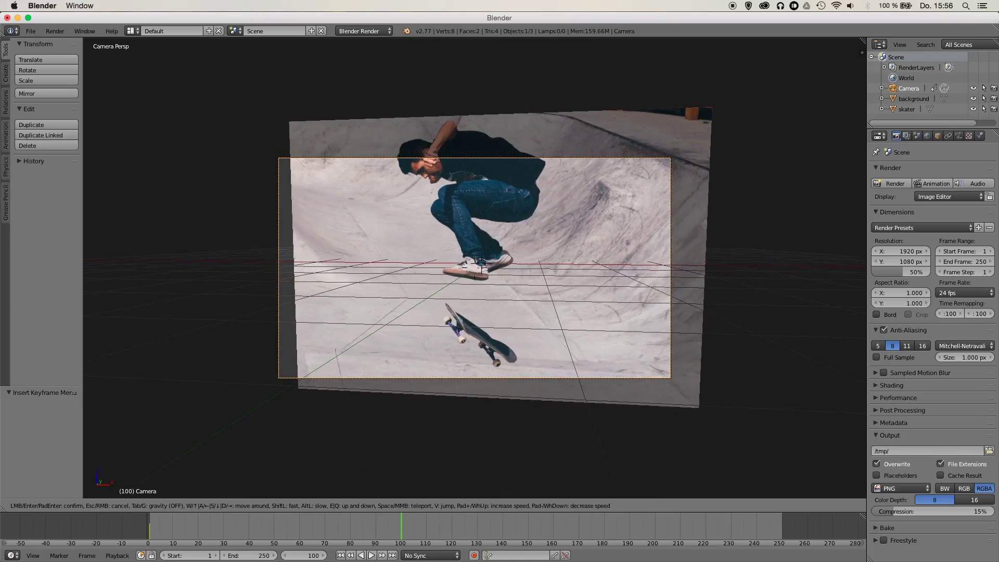
key(w)
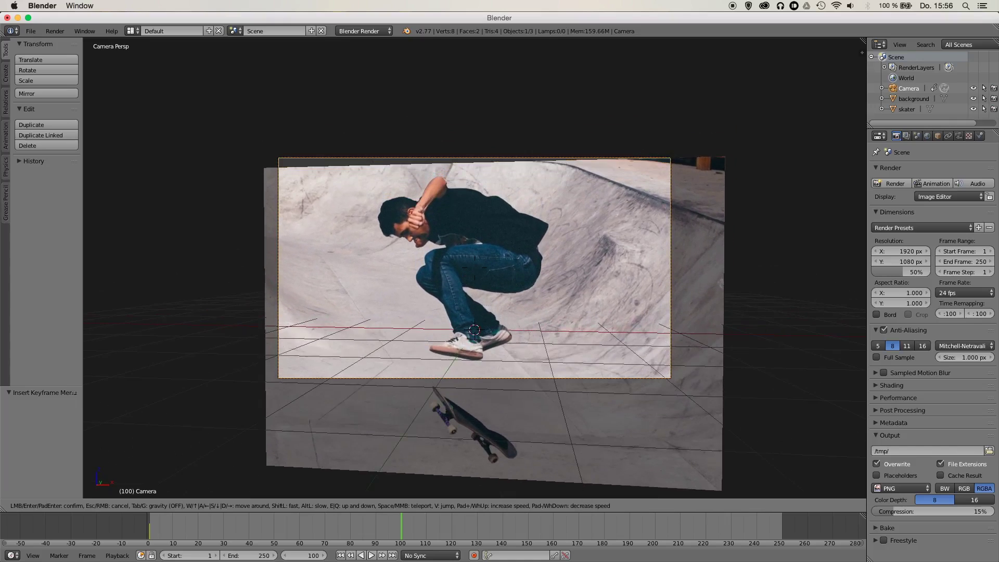
click(475, 271)
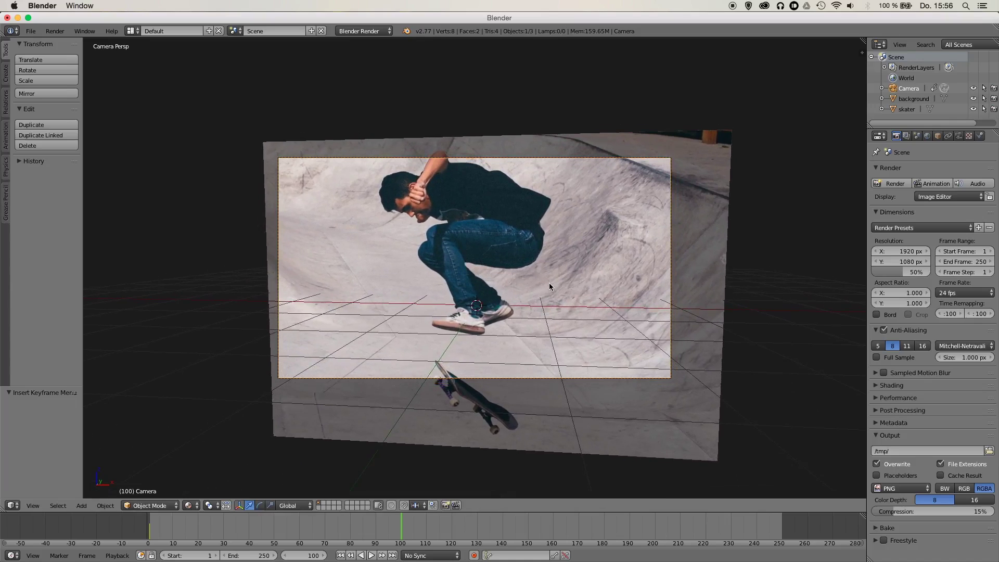
key(r)
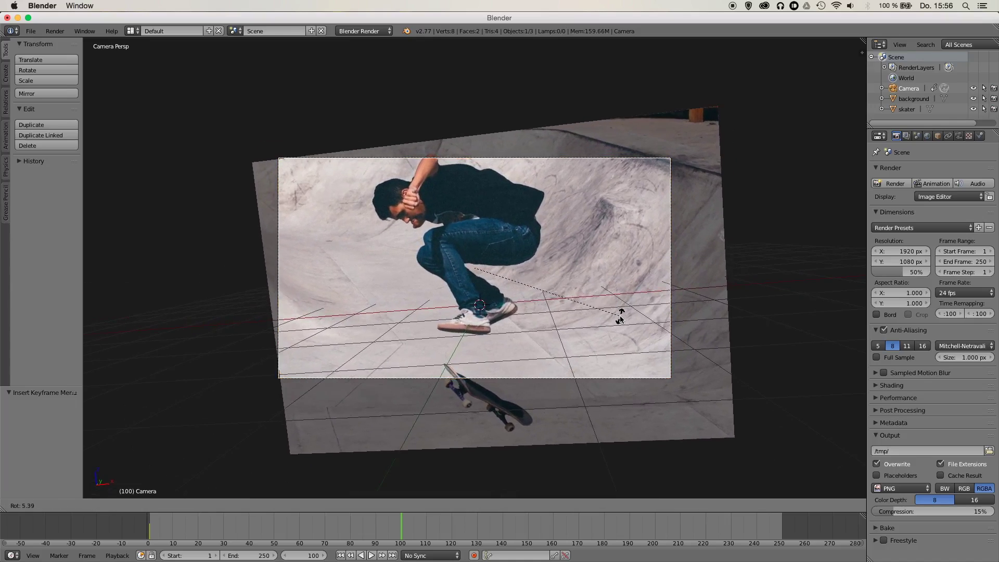
click(623, 310)
Keyframe LocRot at frame 100, make 100 the end frame, and play back from frame 1.
key(i)
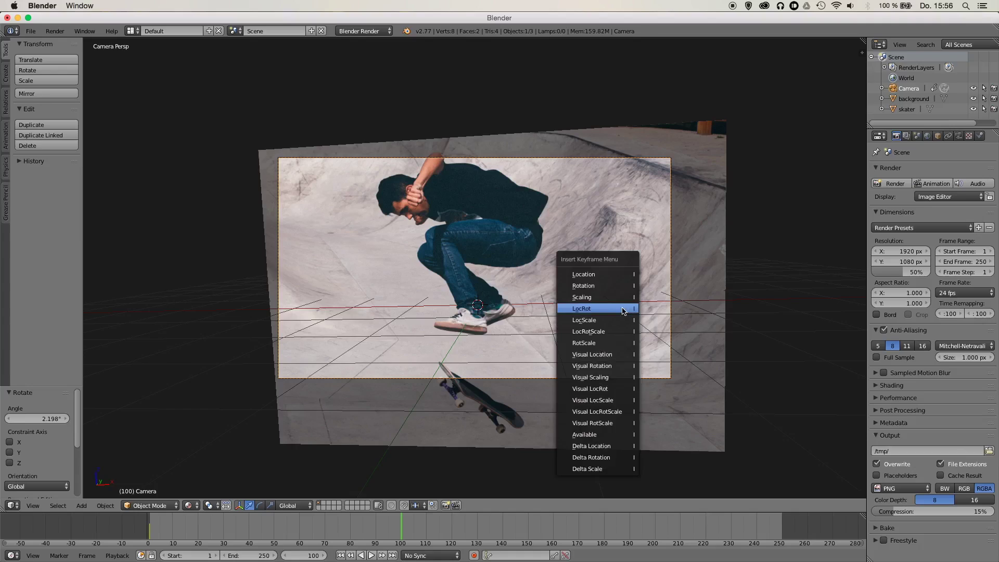
click(623, 311)
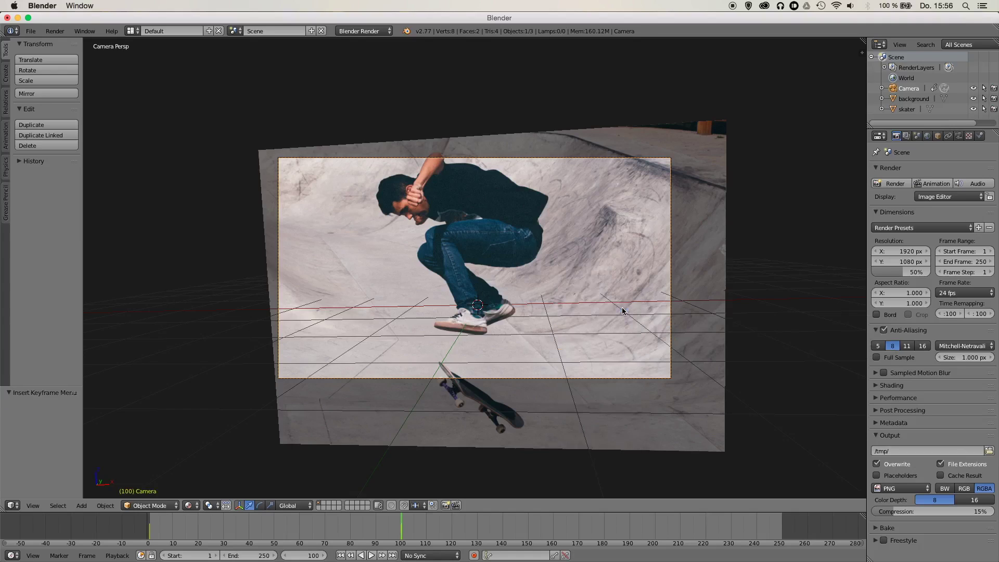
key(e)
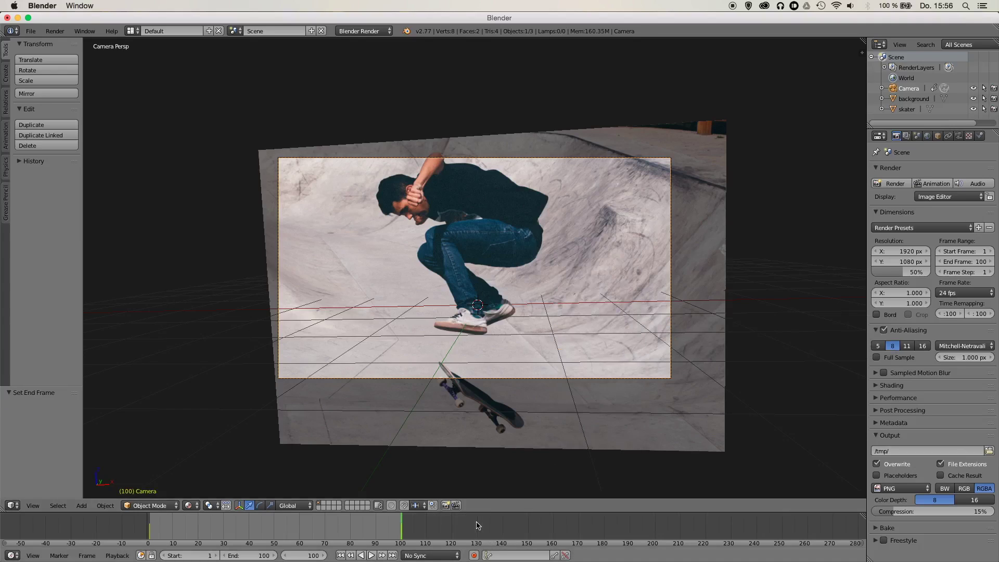
key(shift+Left)
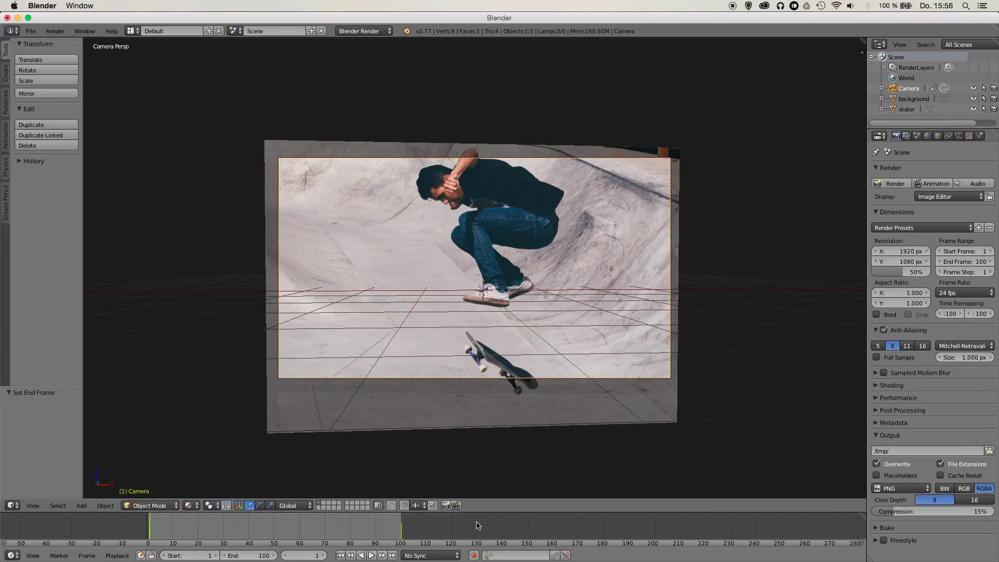
key(alt+a)
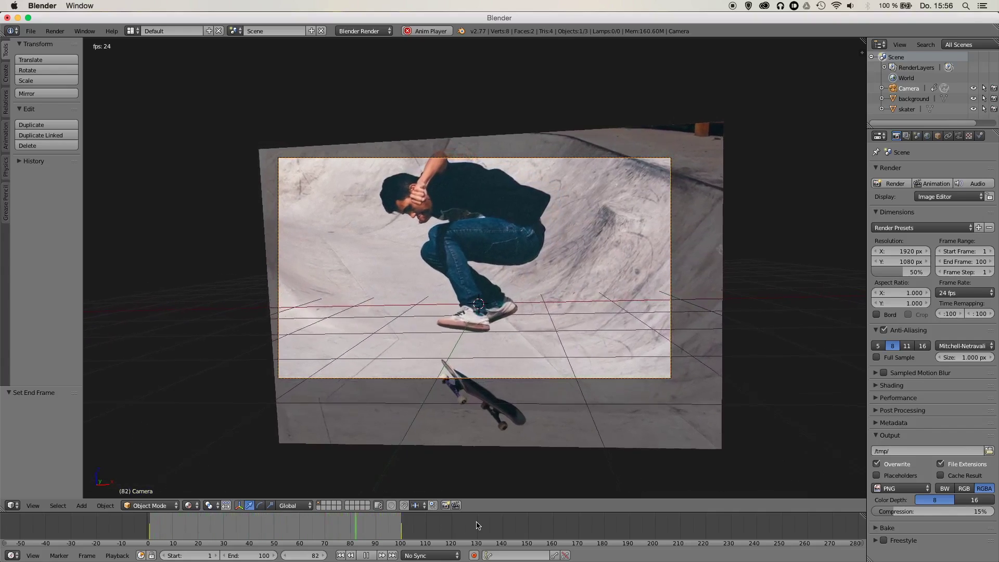
key(alt+a)
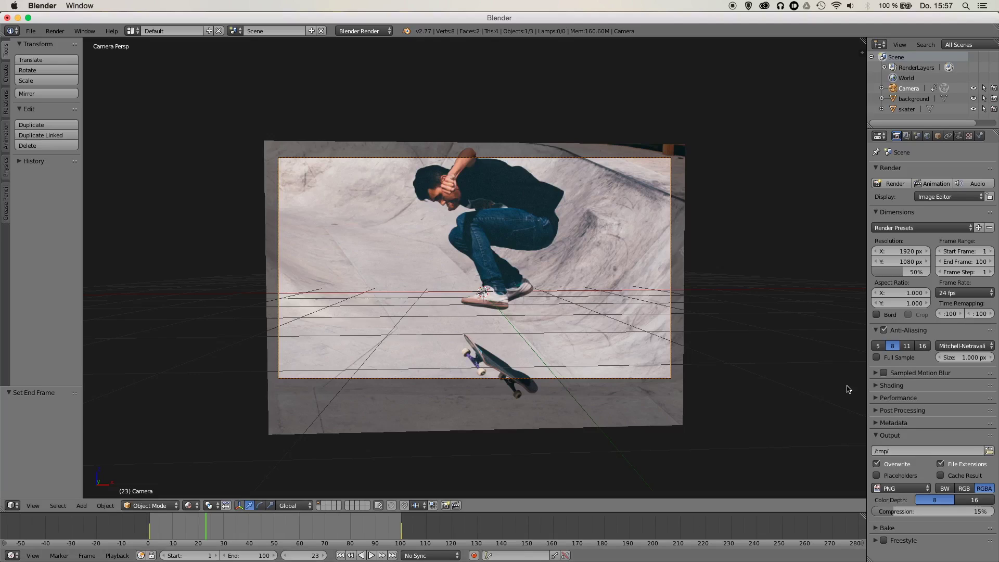
drag(867, 385, 794, 385)
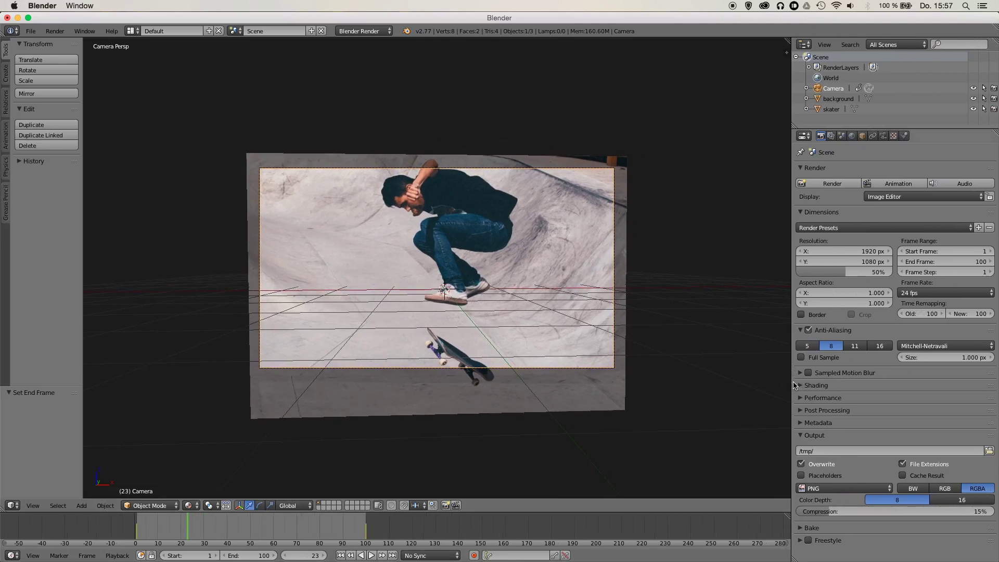
Set render resolution to 100% and output format to QuickTime, then browse for the output path.
click(852, 268)
text(100)
key(Return)
click(869, 489)
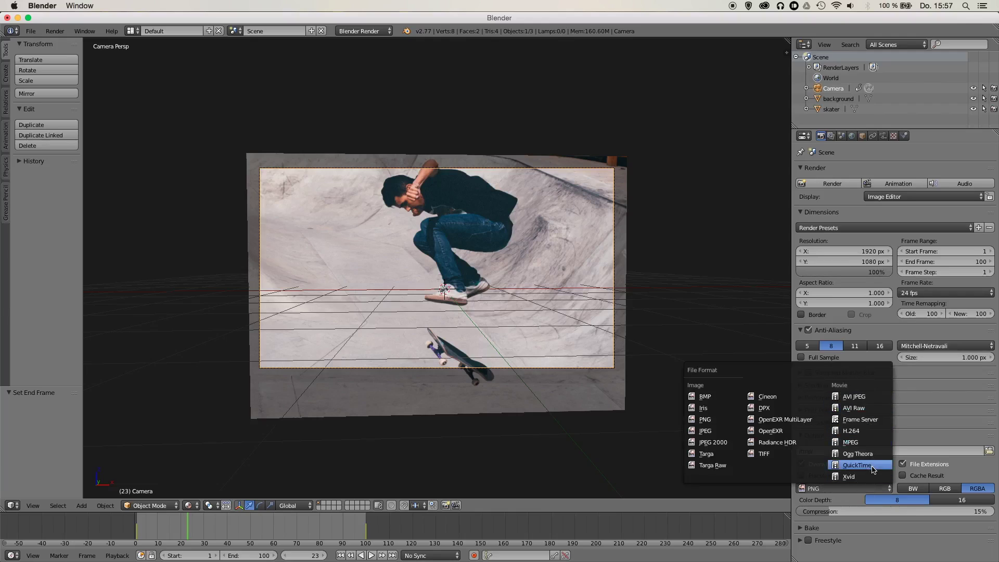
click(872, 470)
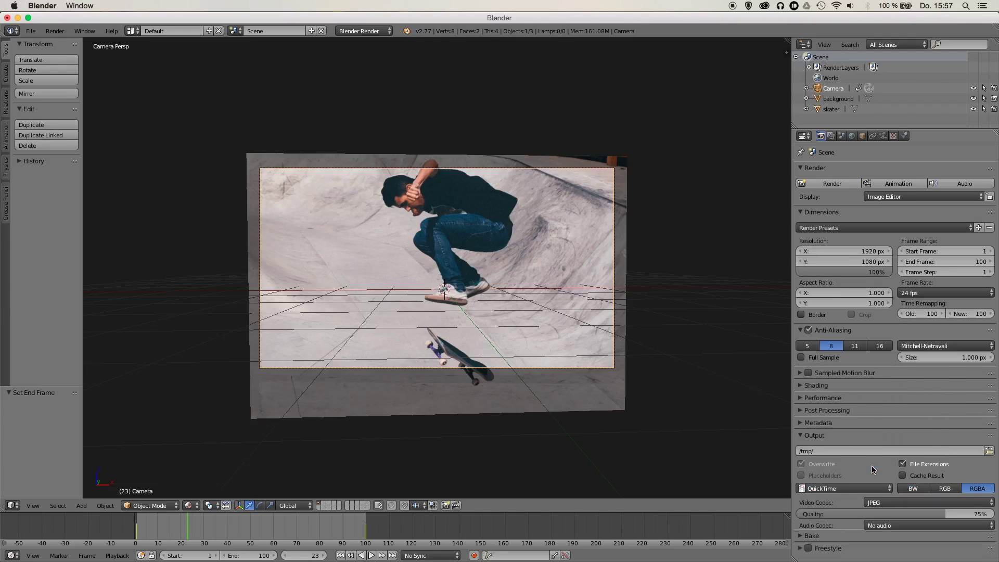
click(870, 489)
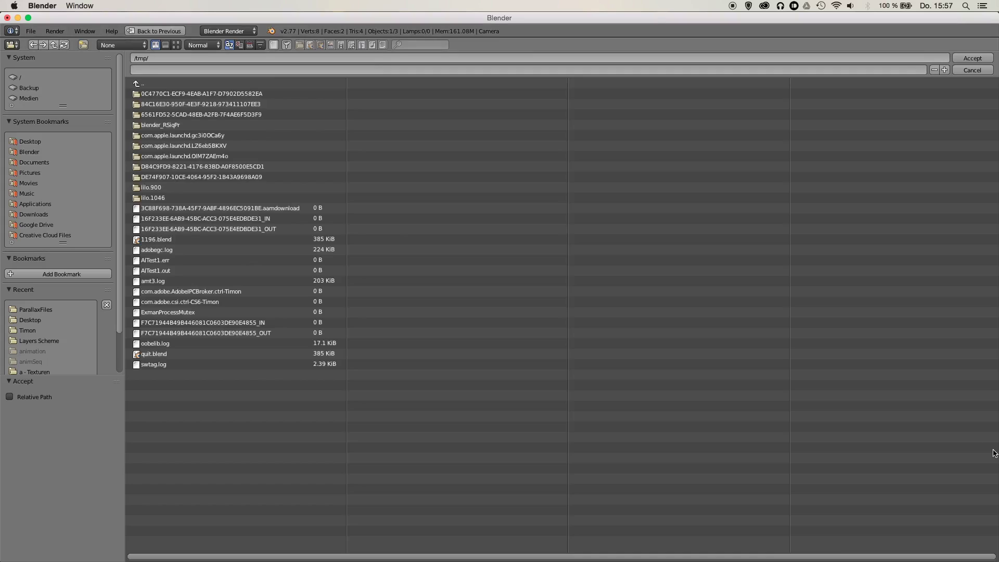
Point the render output to the Desktop with the file name 'video' and accept.
click(42, 148)
click(42, 141)
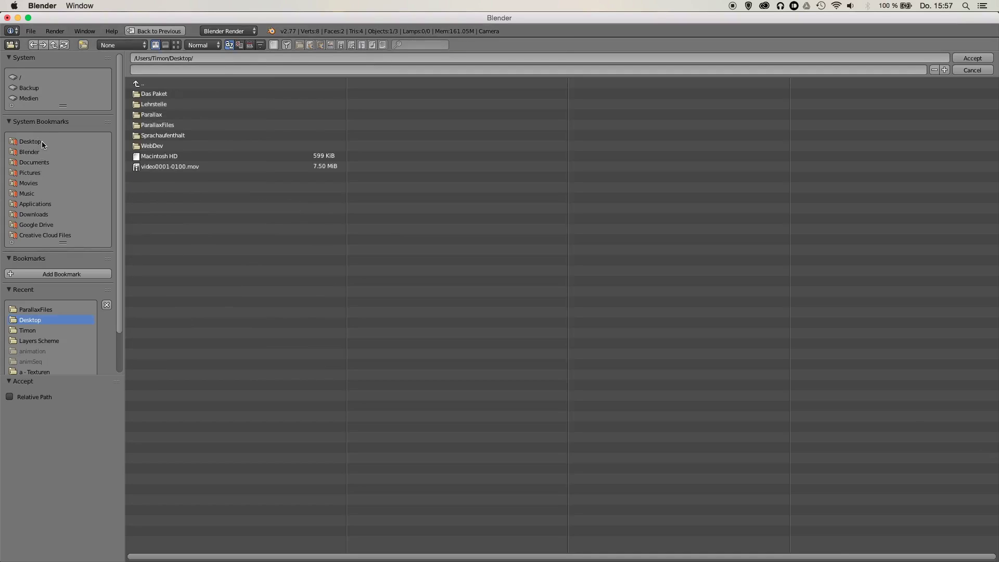
click(270, 166)
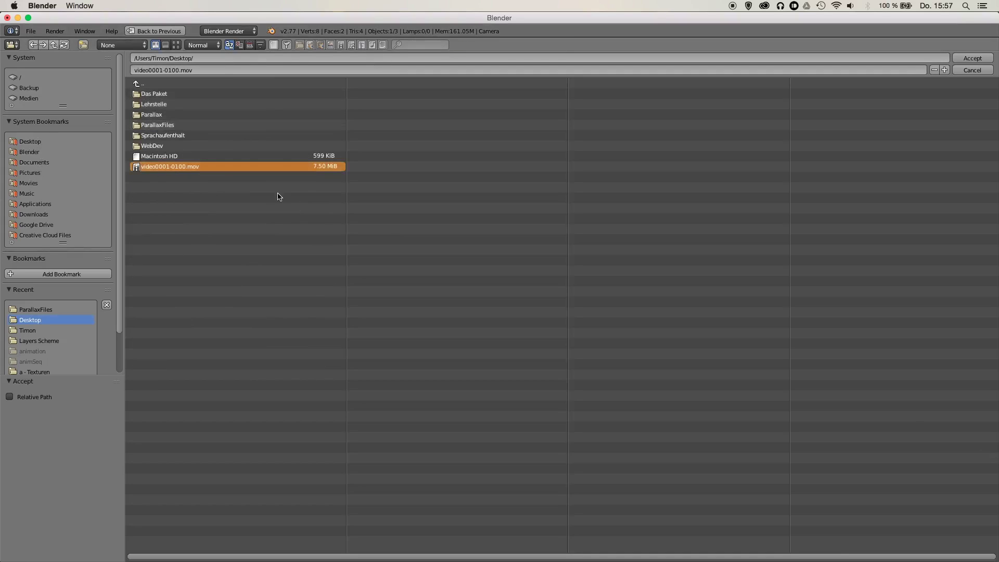
click(151, 71)
drag(151, 70, 308, 82)
key(BackSpace)
key(Return)
click(971, 58)
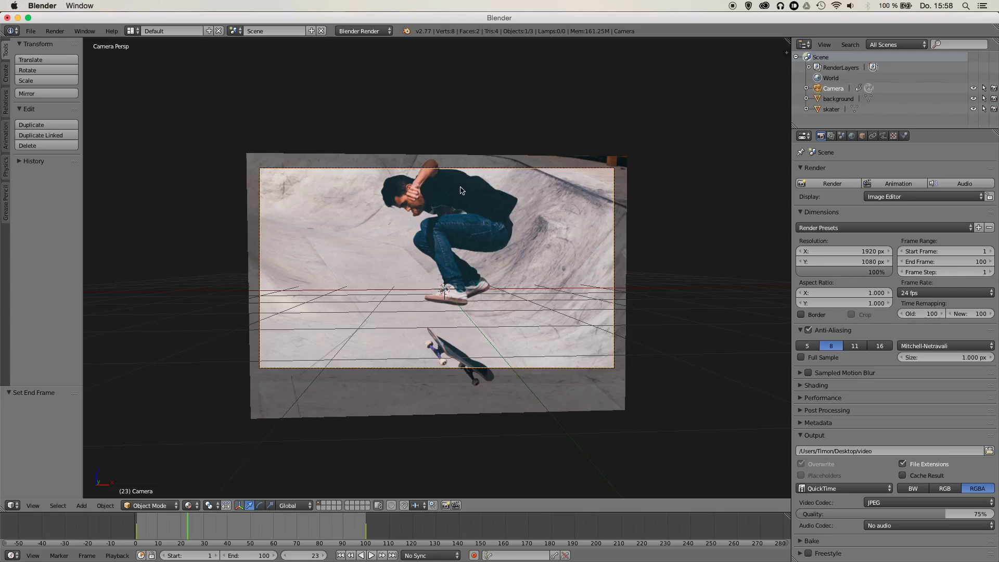
click(363, 31)
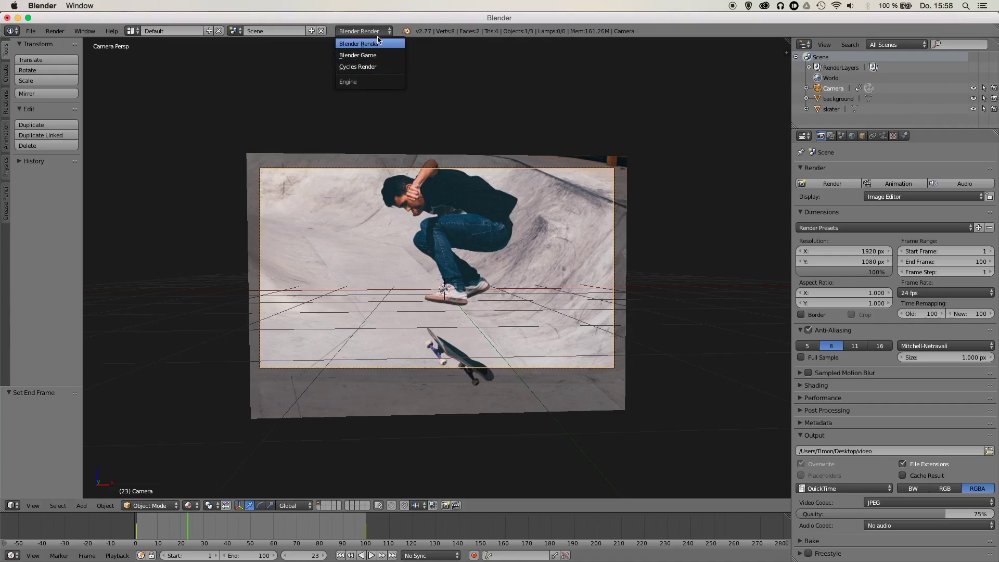
click(367, 44)
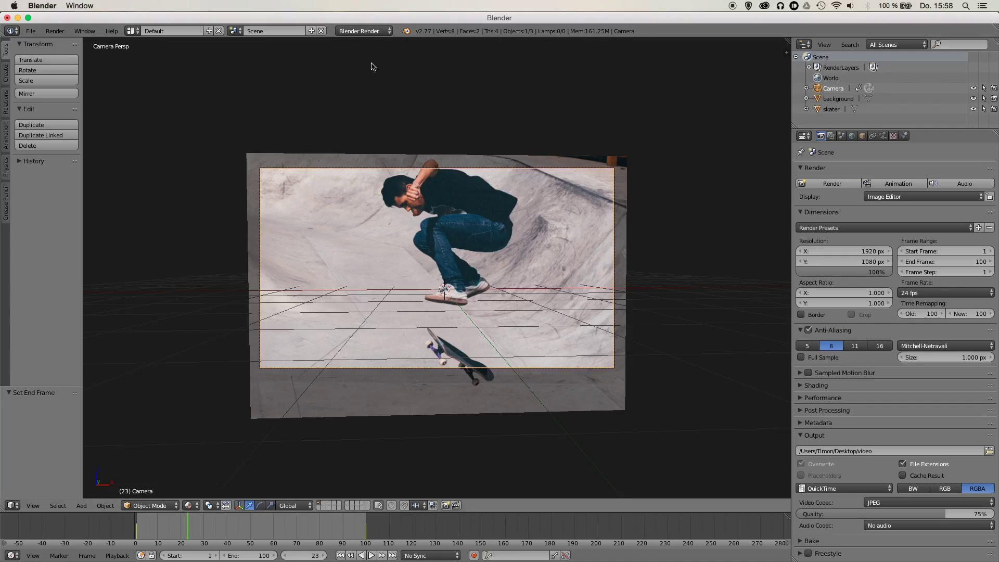
click(363, 32)
click(363, 32)
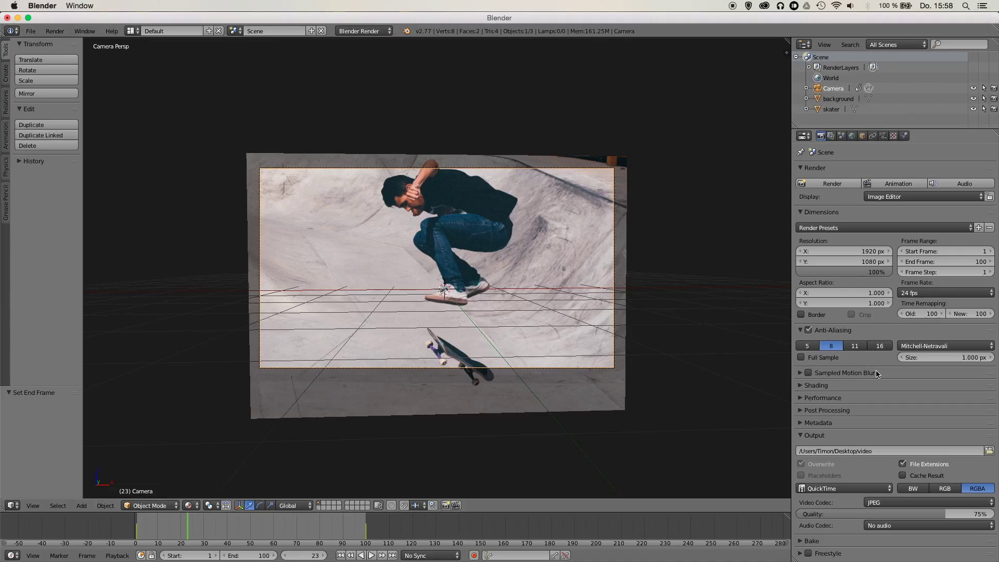
Render all frames of the camera animation to the QuickTime movie with the Animation button.
click(890, 185)
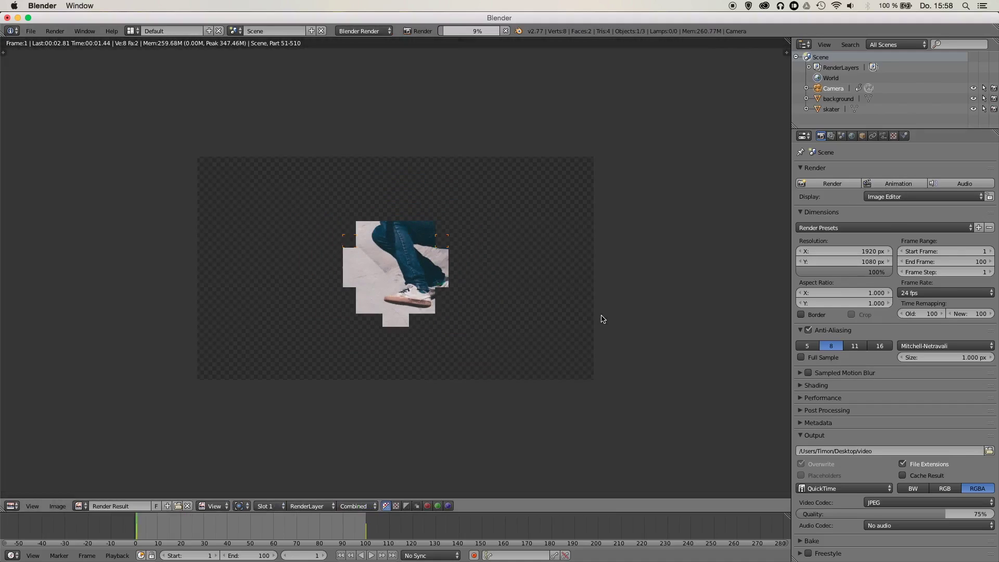